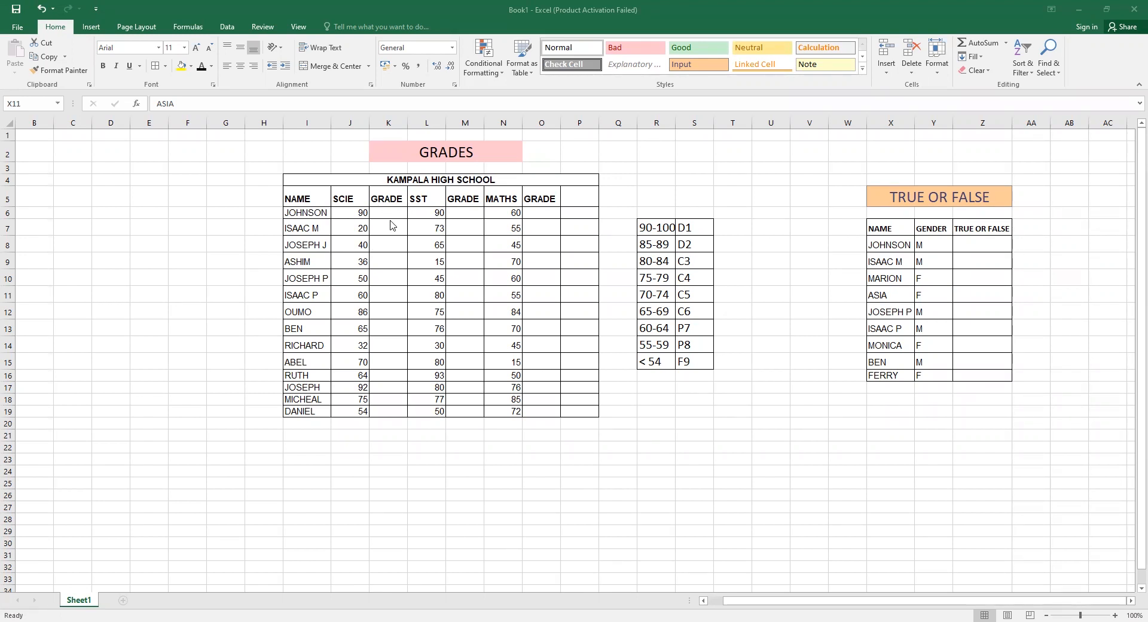
Start a formula in Johnson's science GRADE cell, K6.
left_click(390, 216)
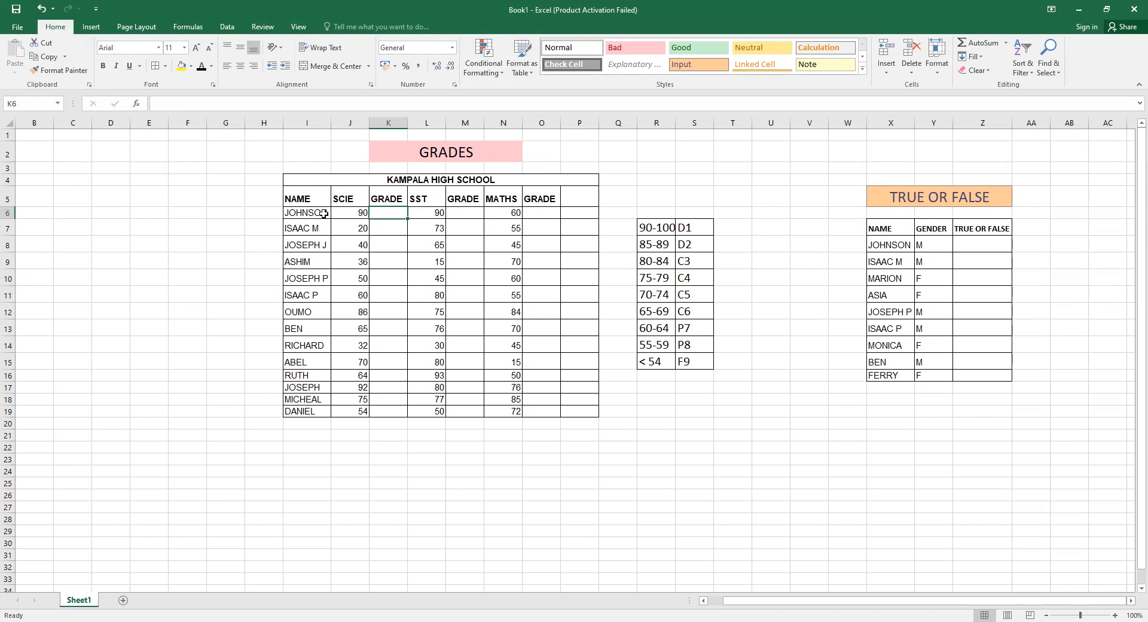
double_click(380, 211)
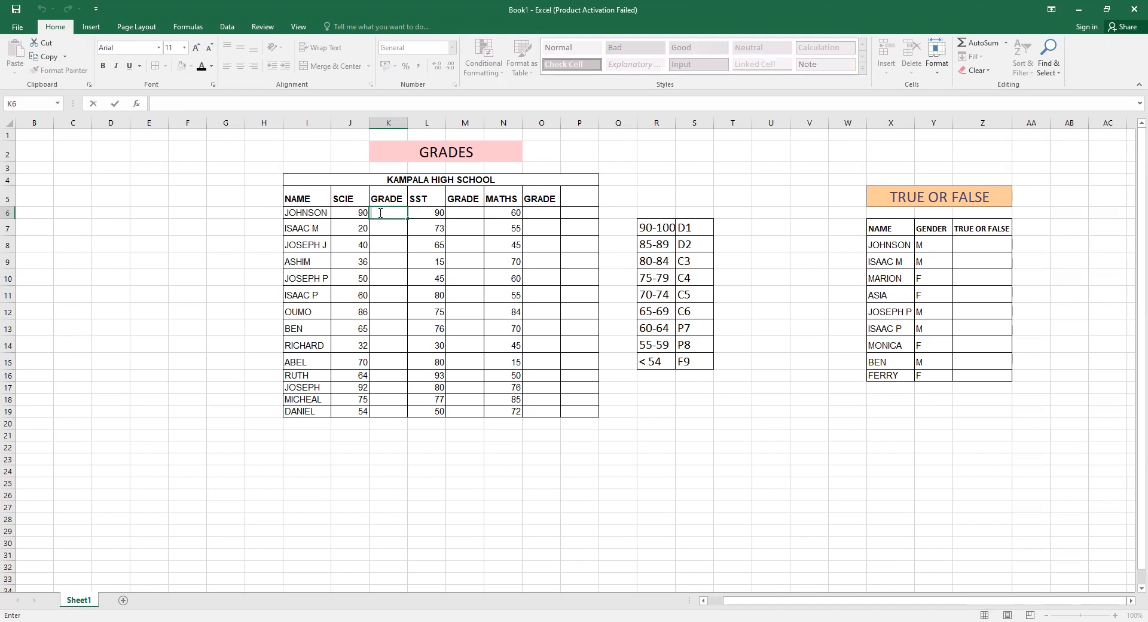
type("=")
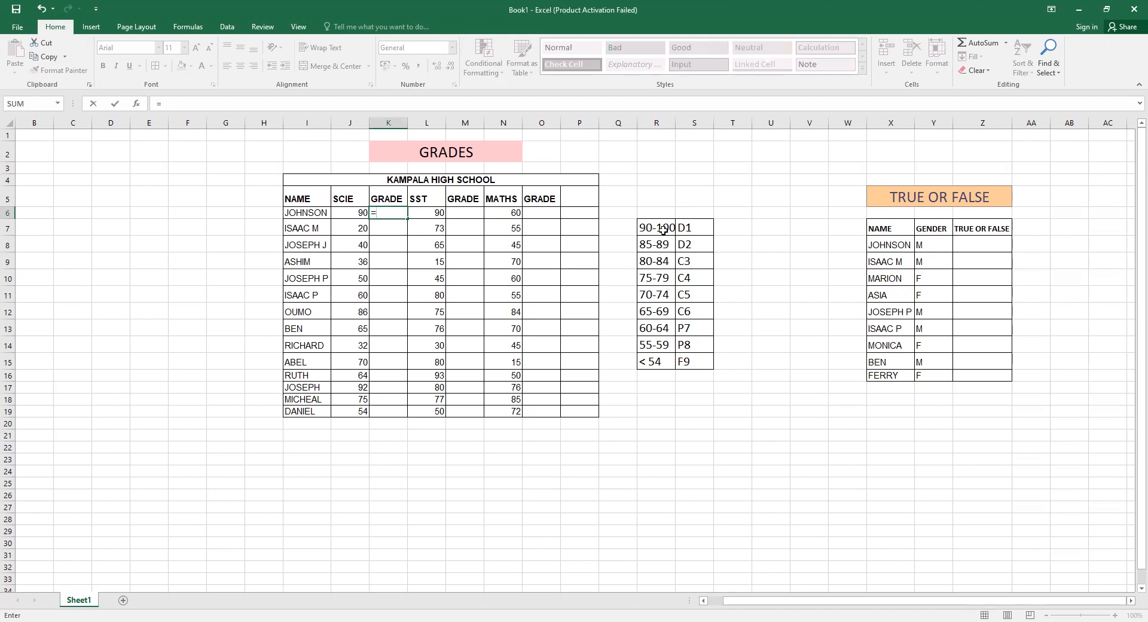
left_click(701, 231)
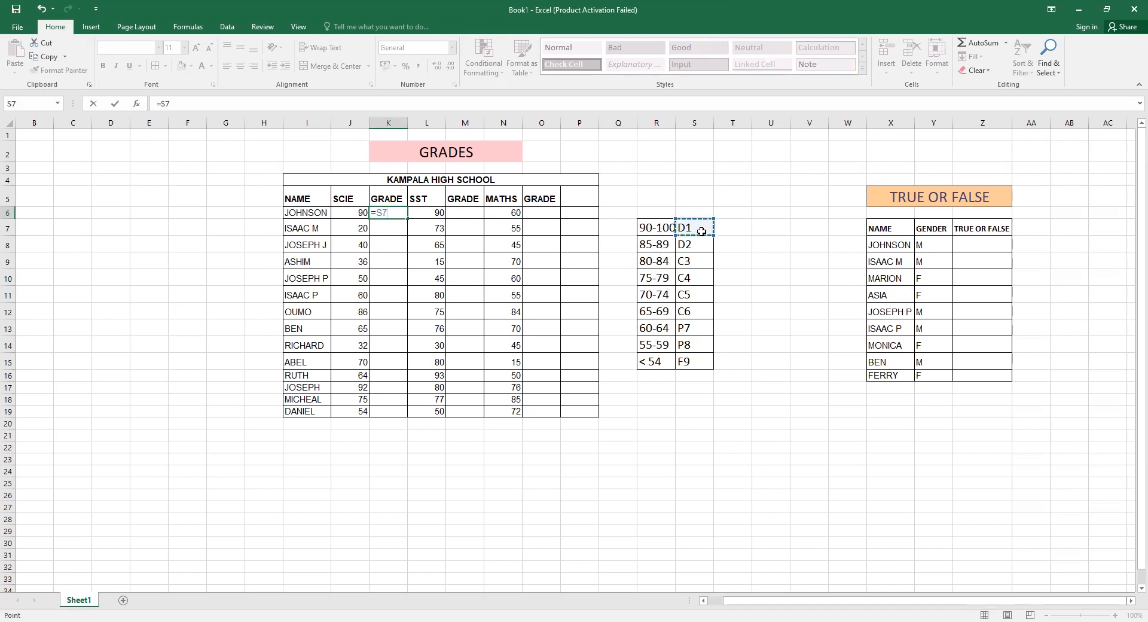
left_click(660, 247)
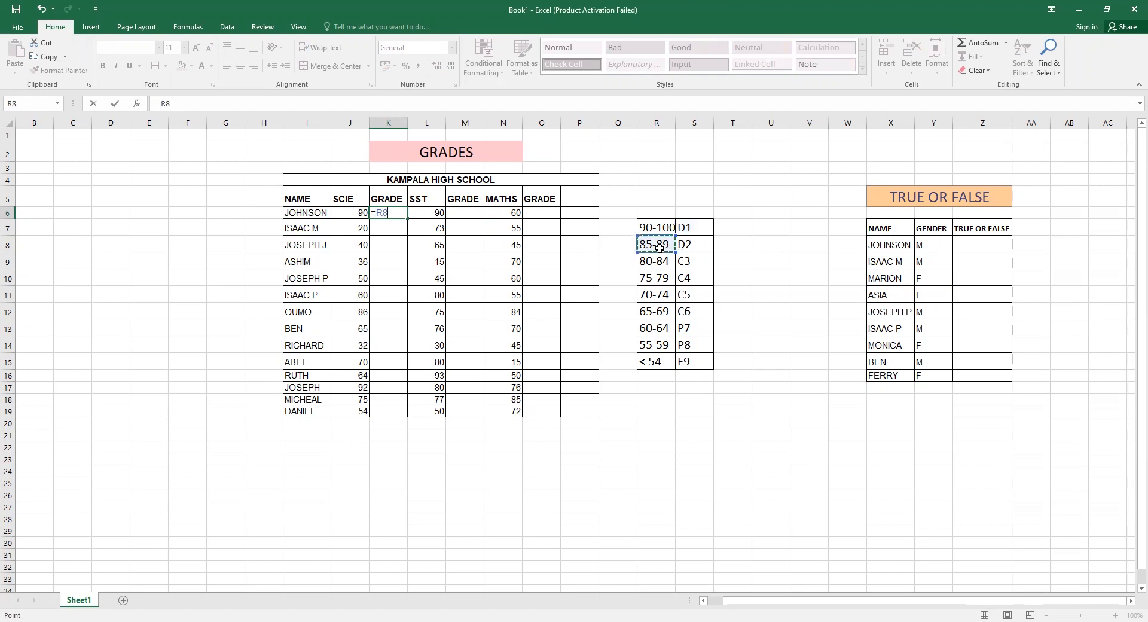
left_click(682, 245)
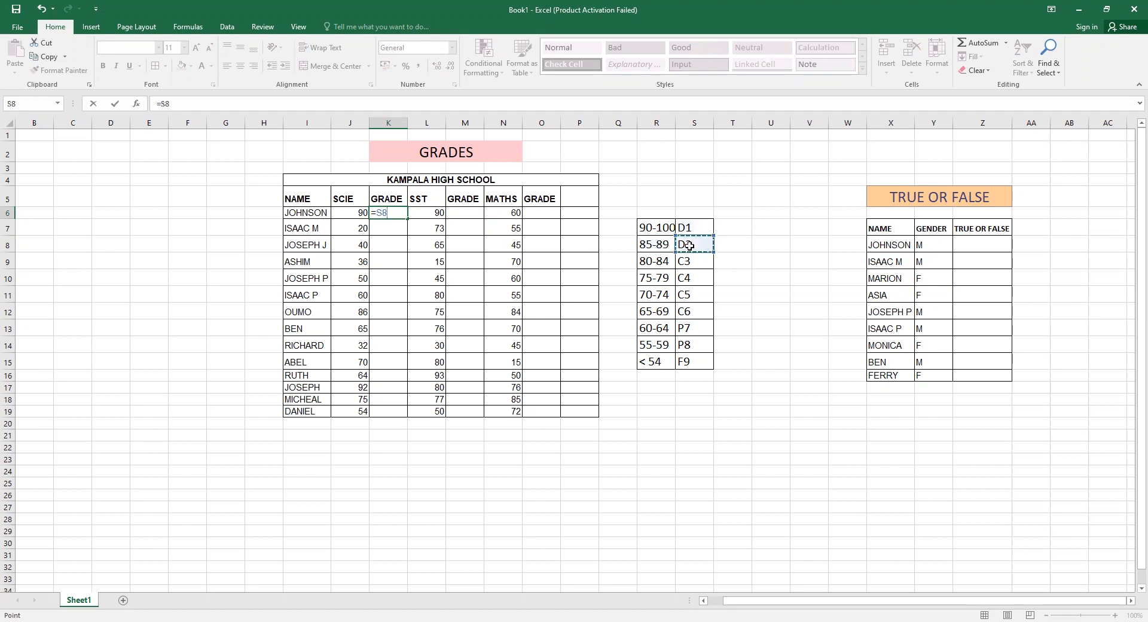
left_click(658, 363)
left_click(699, 359)
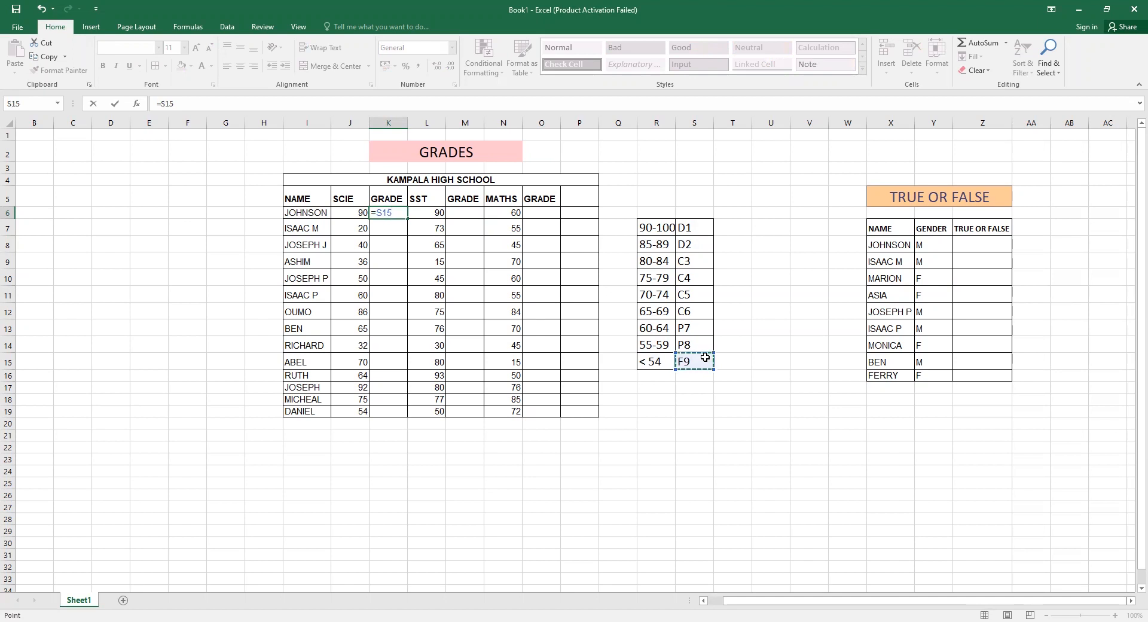
left_click(399, 211)
key("BackSpace")
key("BackSpace")
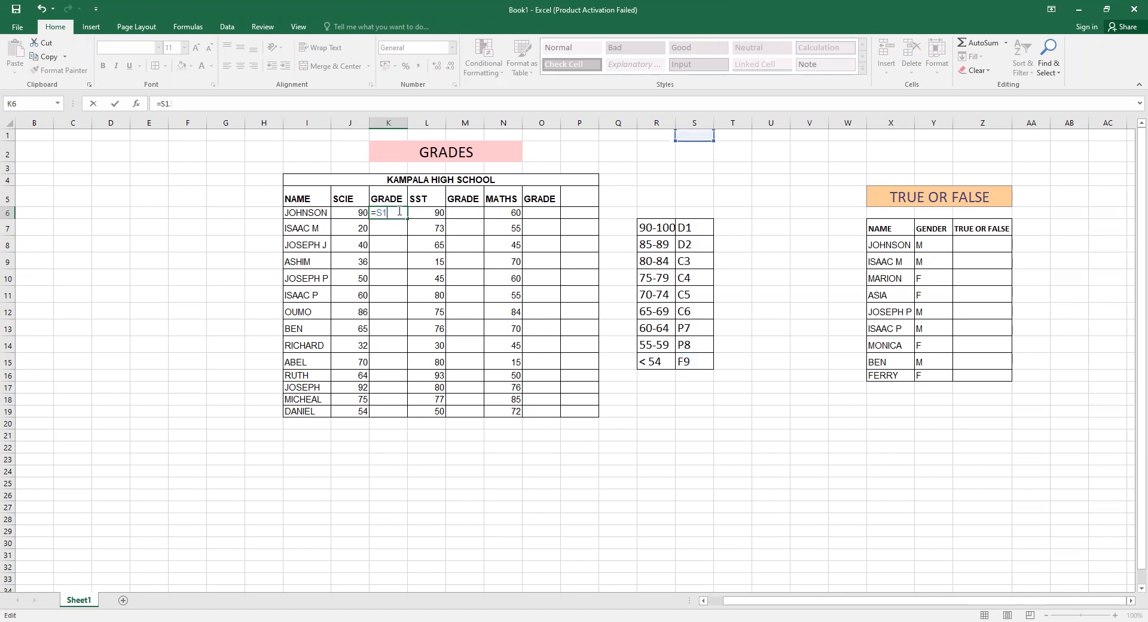
key("BackSpace")
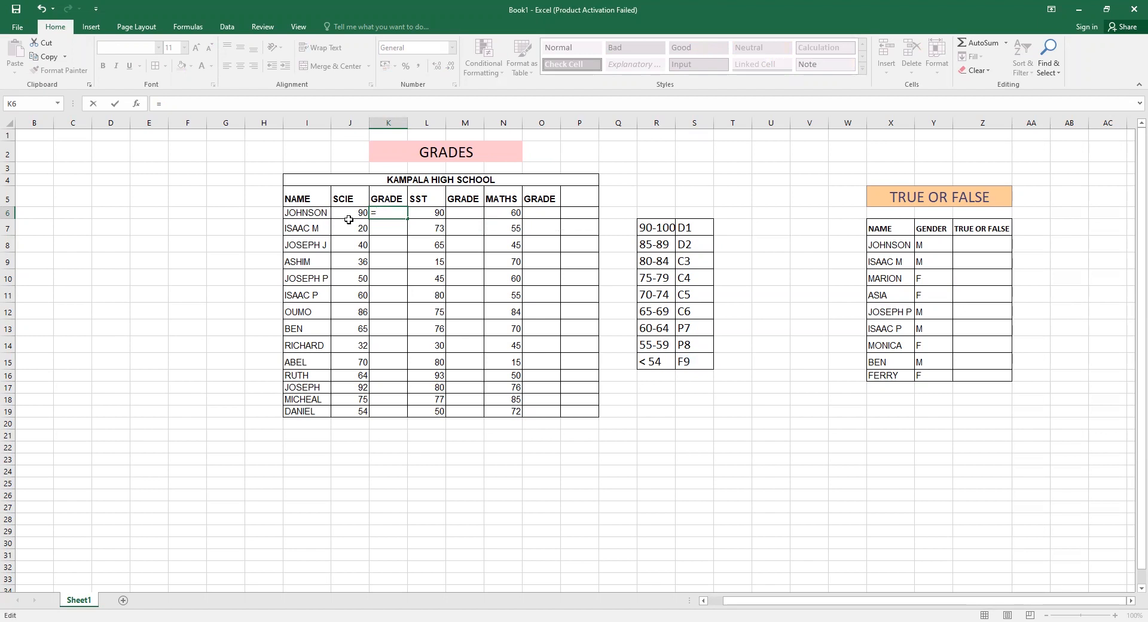
Begin an IF function whose test is whether Johnson's science score in J6 is at least 90.
type("IF")
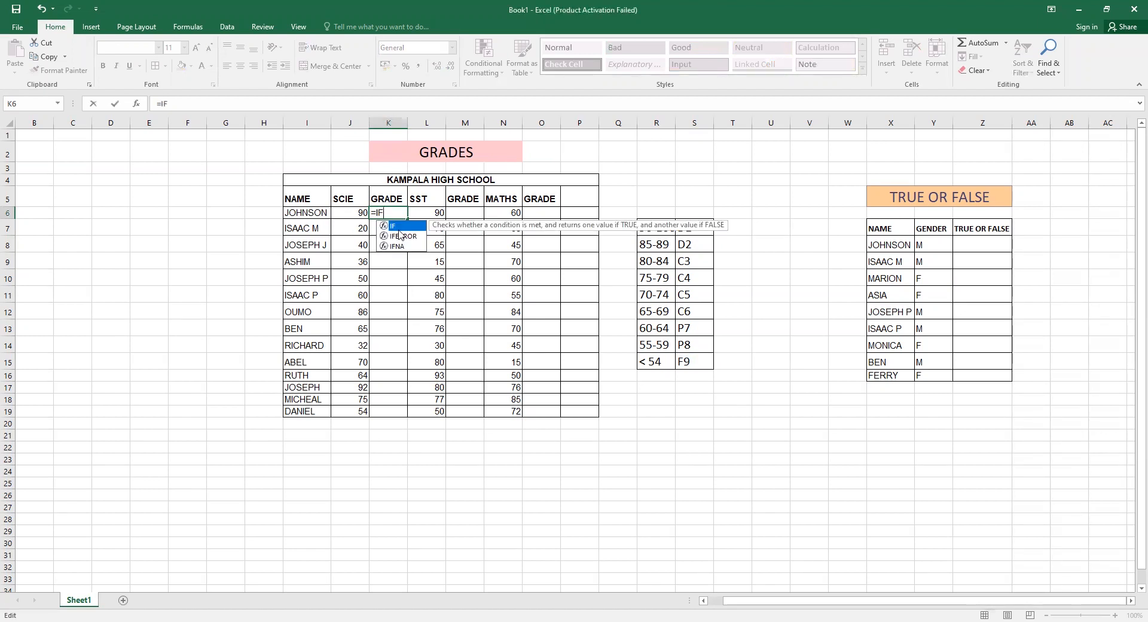
type("(")
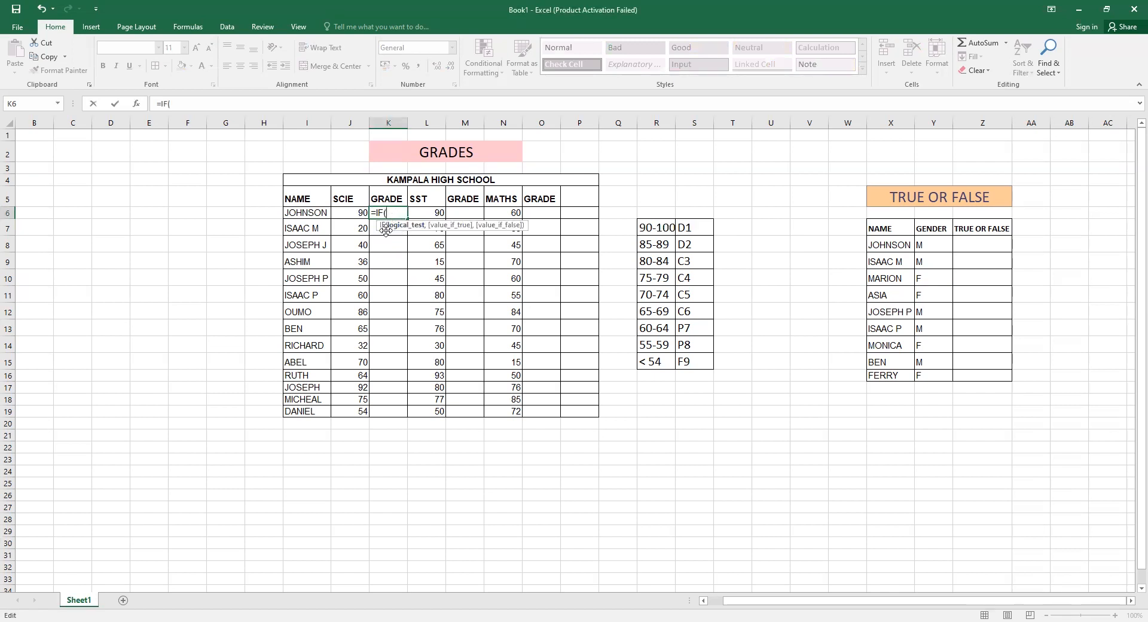
left_click(349, 214)
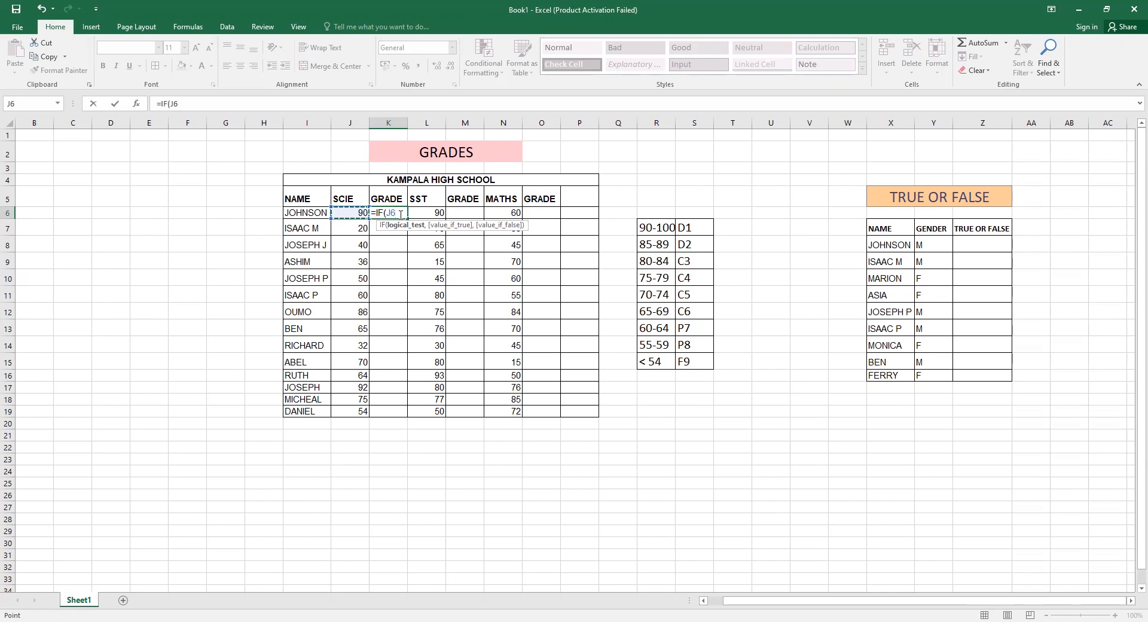
type(">=")
type("90,")
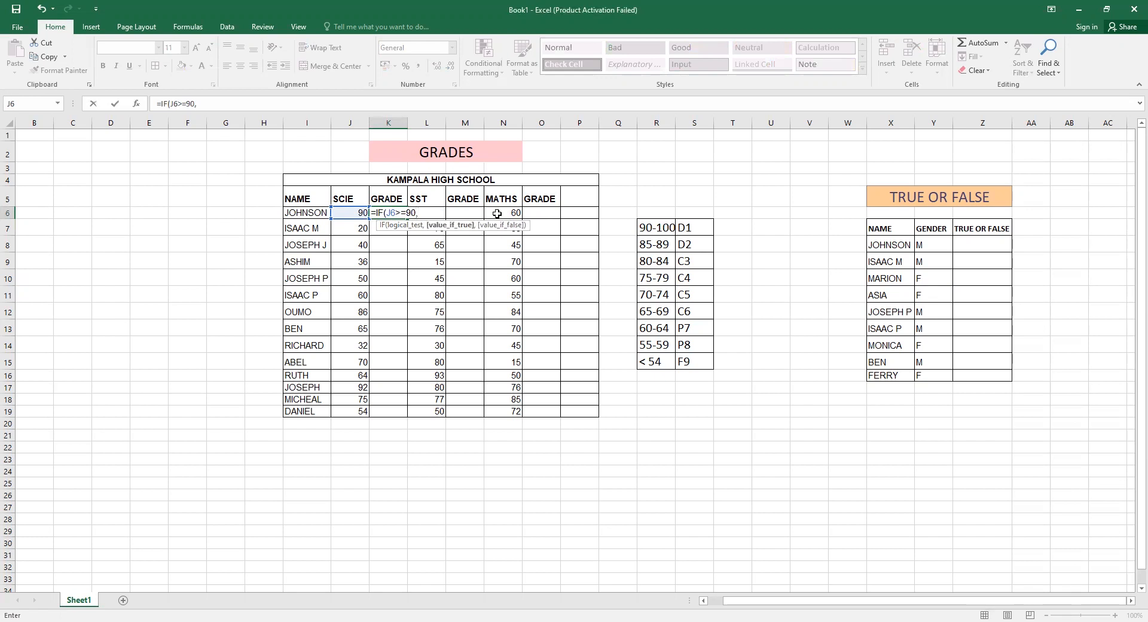
type("@")
Make the IF return "D1" when the score is at least 90.
key("BackSpace")
key("BackSpace")
type("\"D1\",I")
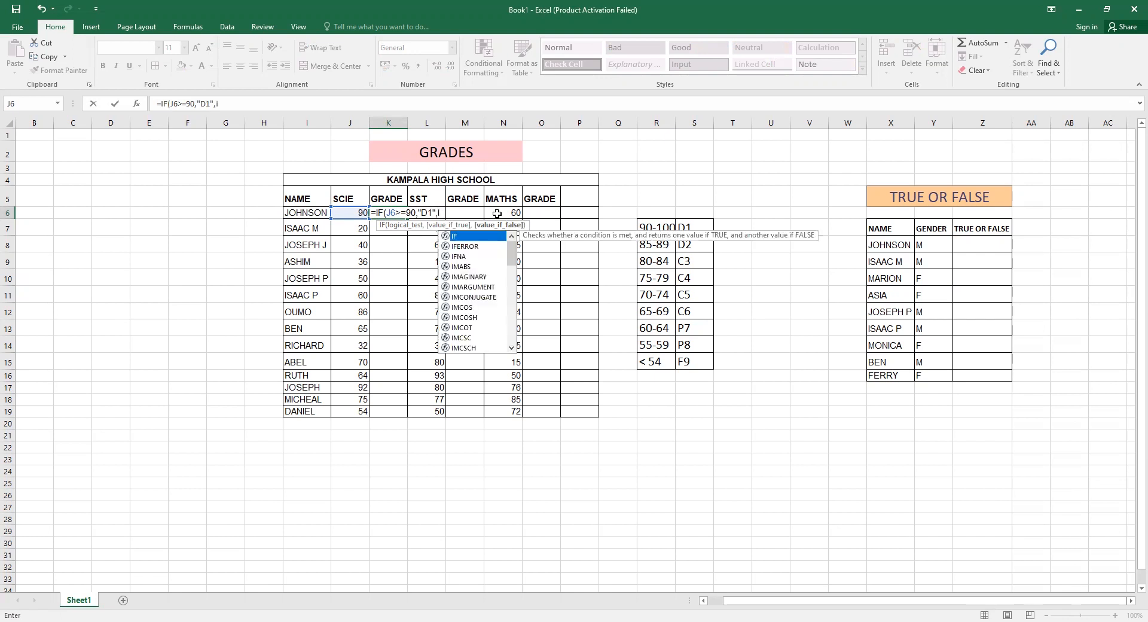
Nest a second IF returning "D2" when J6 is at least 85.
double_click(466, 238)
left_click(354, 213)
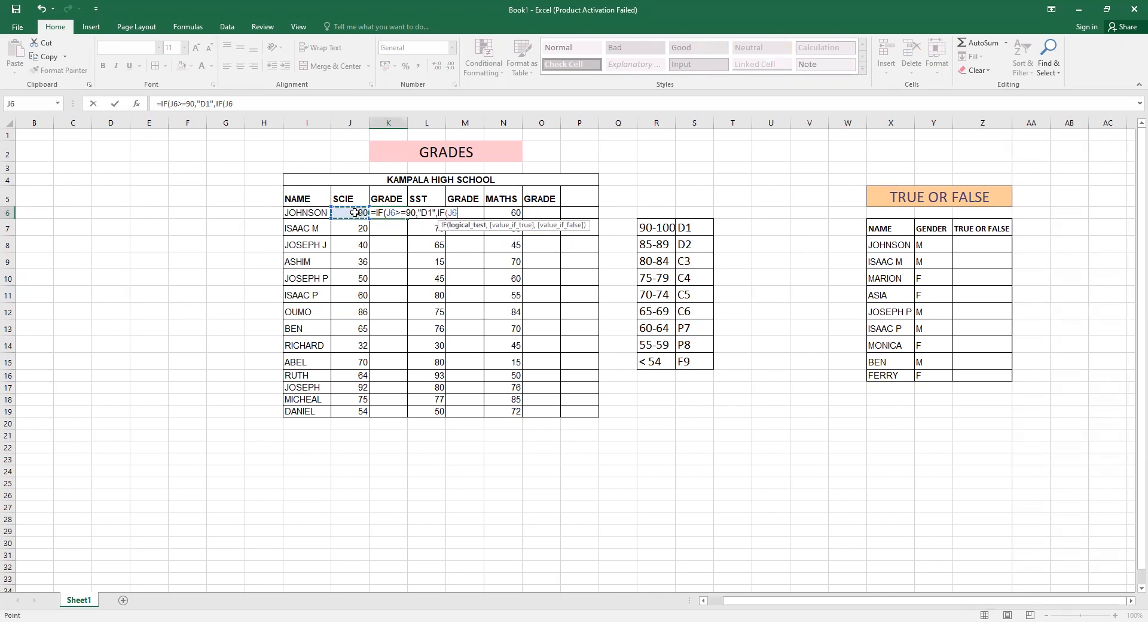
type(">=")
type("85")
type(",")
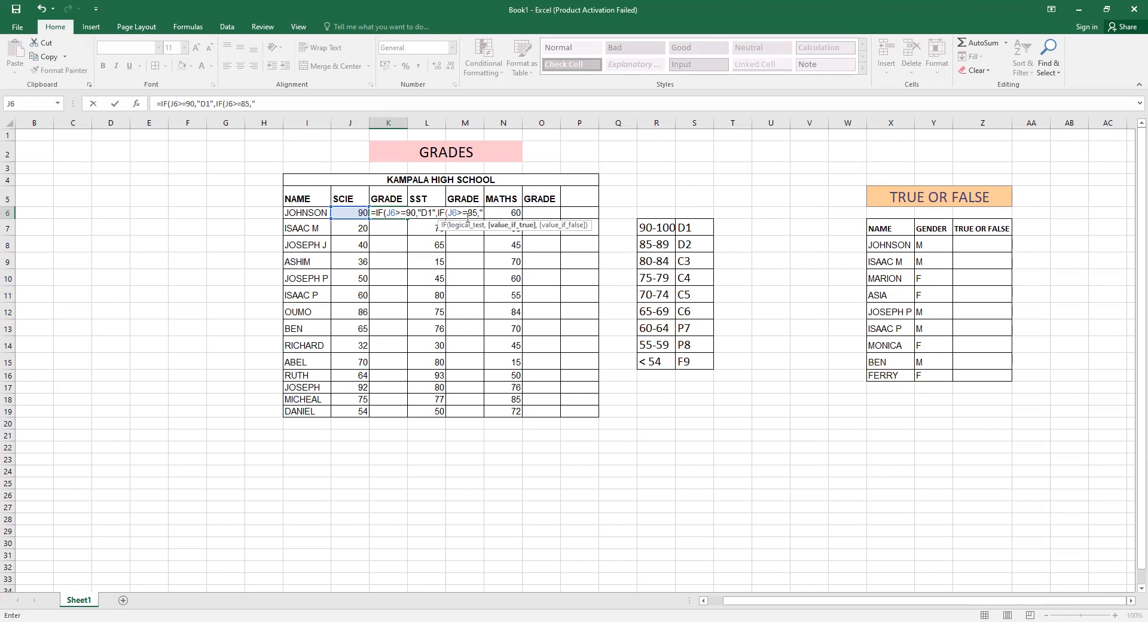
type("\"D2\",")
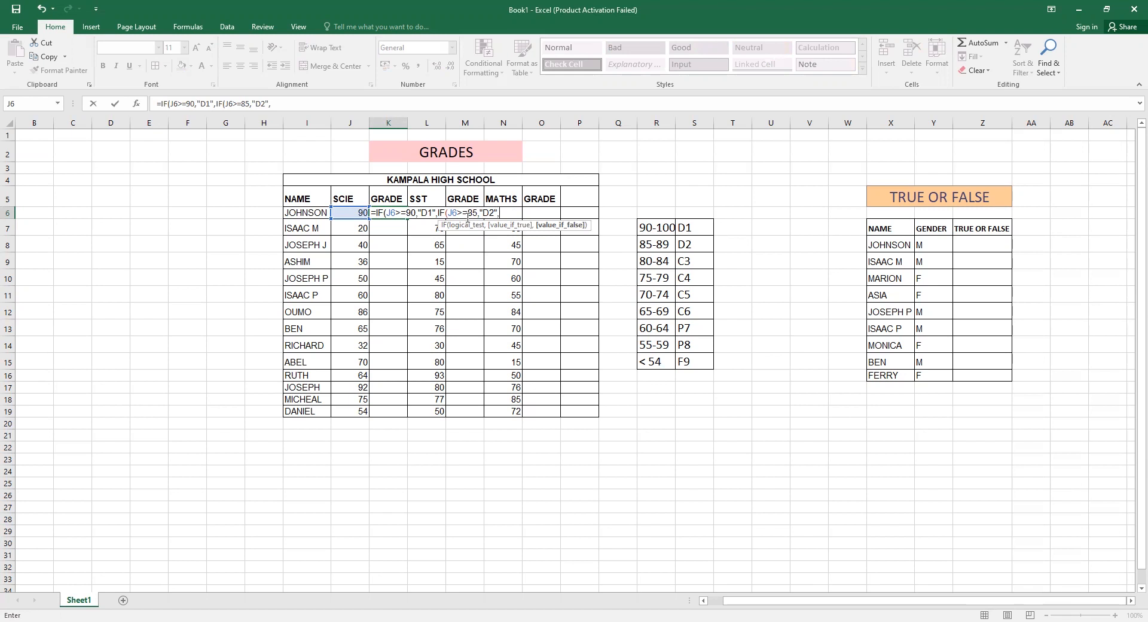
type("IF")
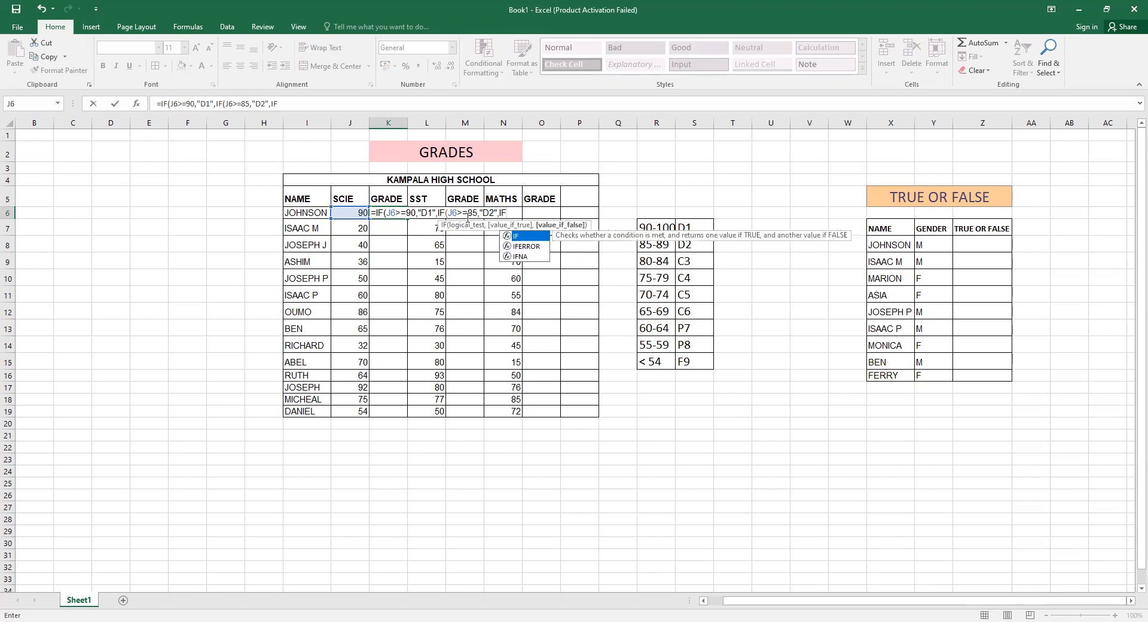
Nest a third IF returning "C3" when J6 is at least 80.
double_click(533, 236)
left_click(356, 213)
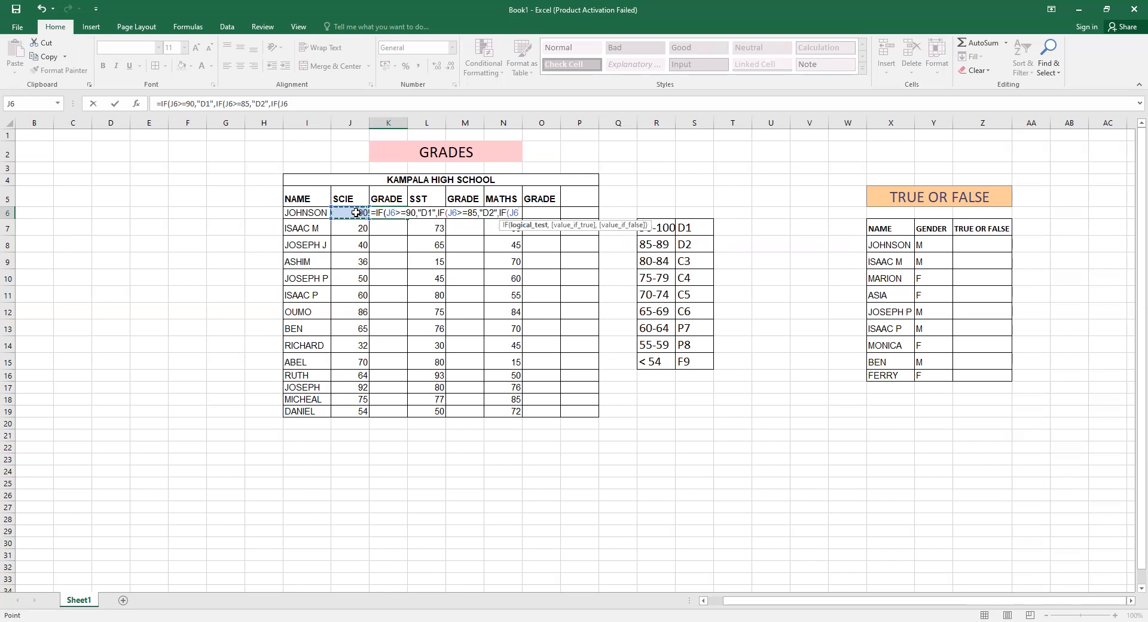
type(">=")
type("80,")
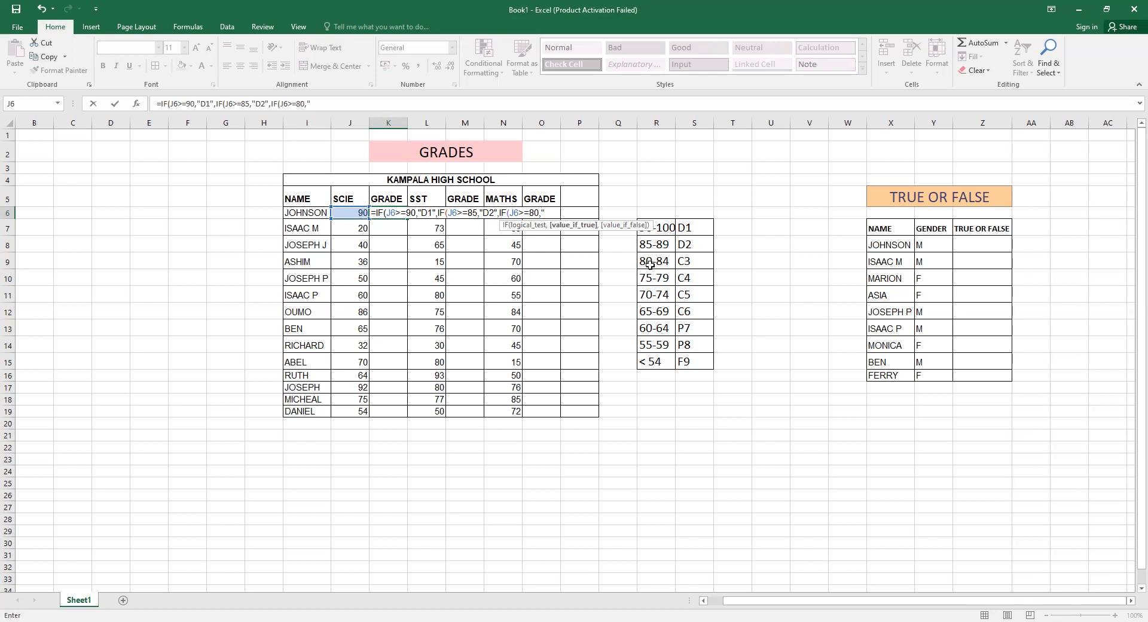
type("\"C3\",")
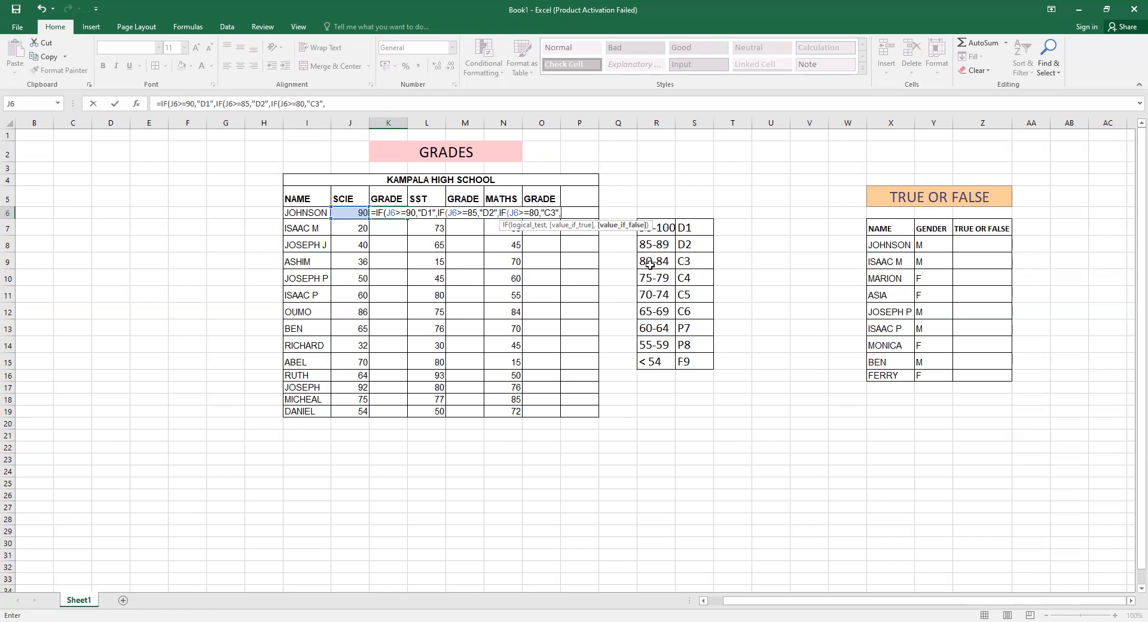
type("IF(")
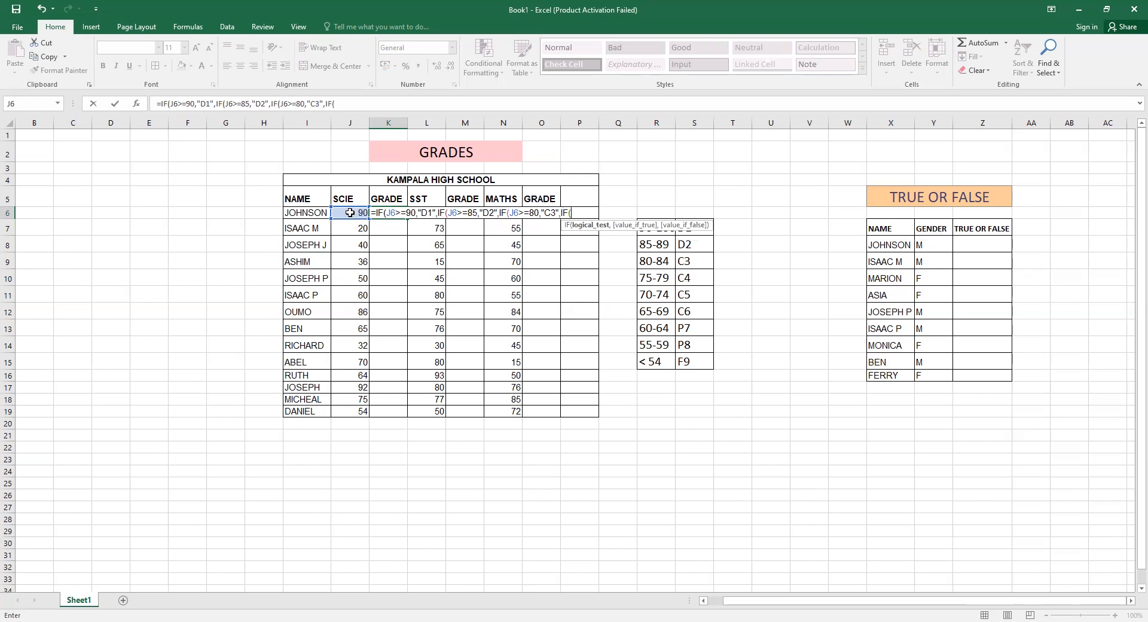
Nest a fourth IF returning "C4" when J6 is at least 75.
left_click(350, 212)
type(">=")
type("75,")
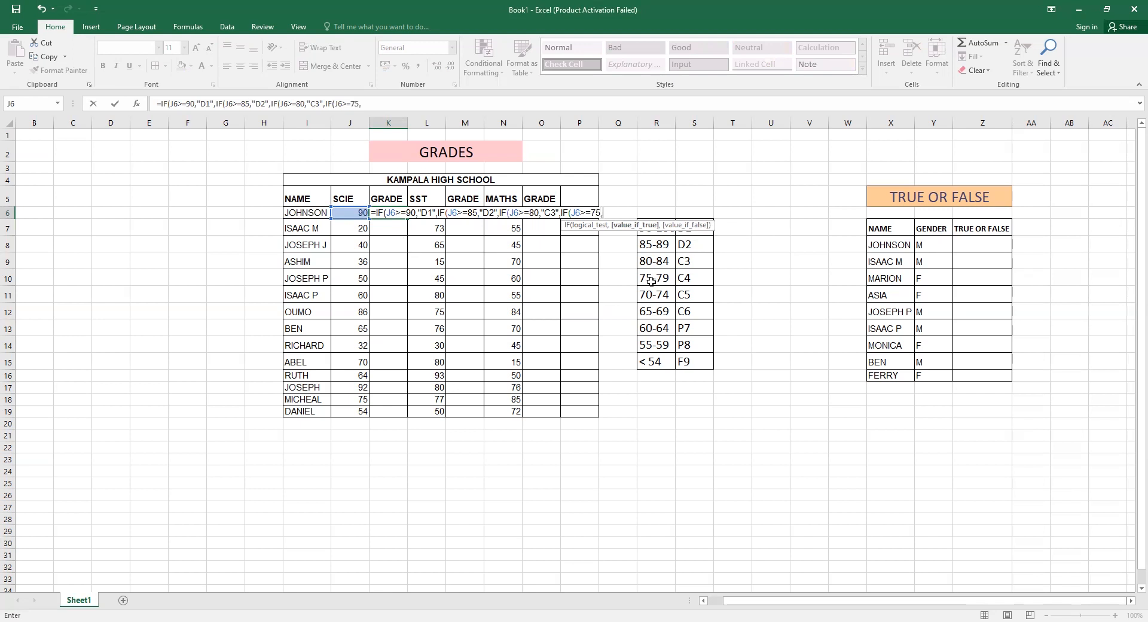
type("@")
key("BackSpace")
type("\"C4\",IF")
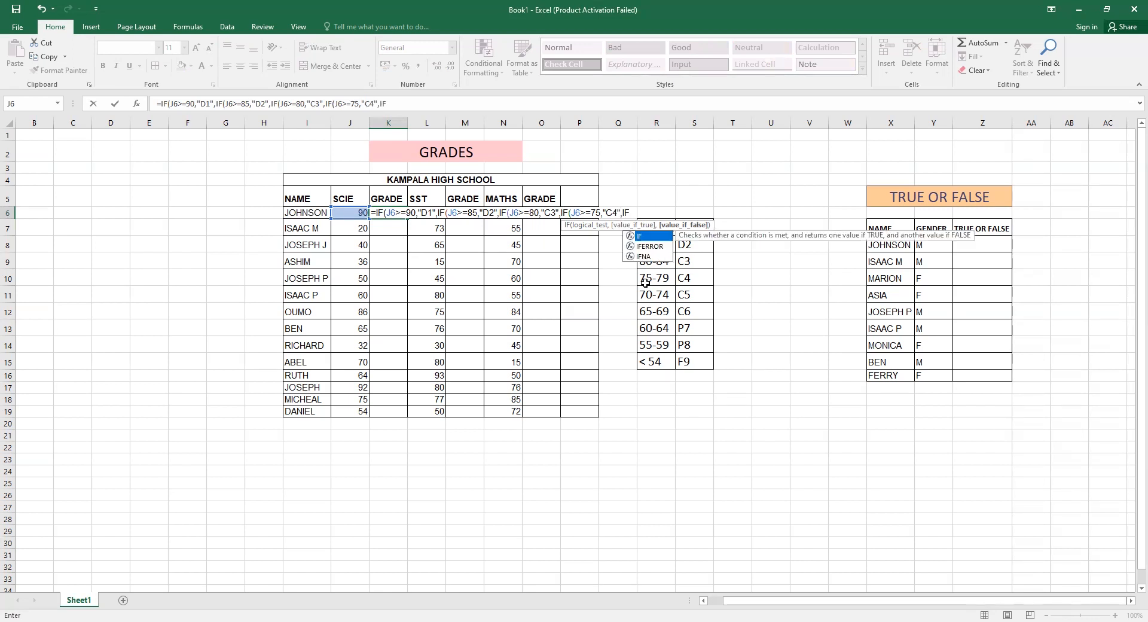
Nest a fifth IF returning "C5" when J6 is at least 70.
double_click(647, 236)
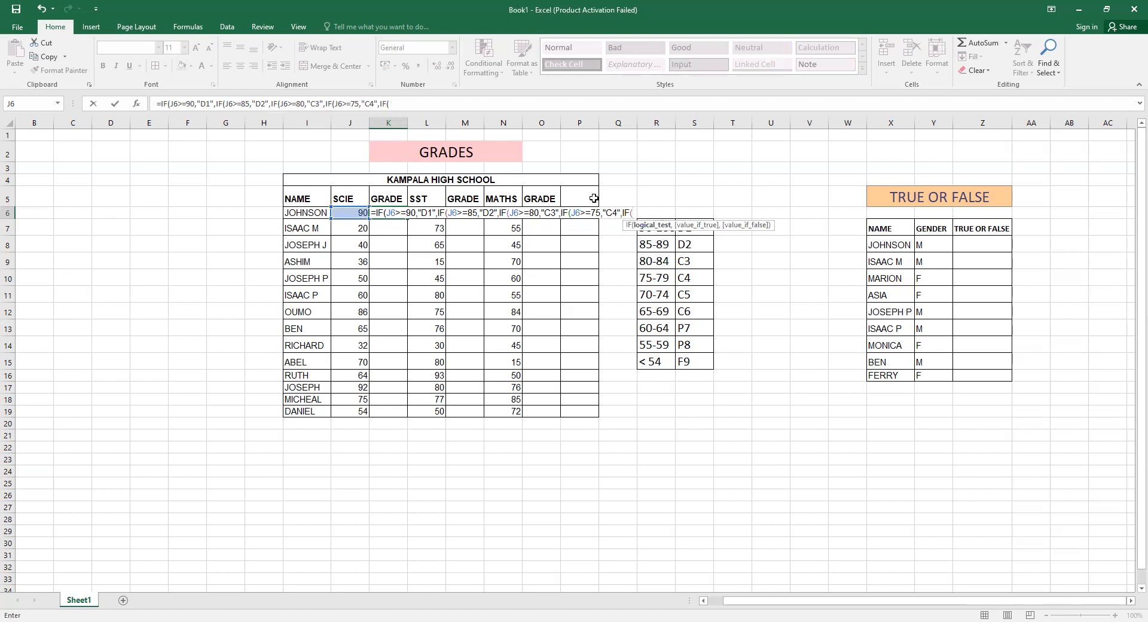
left_click(347, 212)
type(">")
type("=")
type("7")
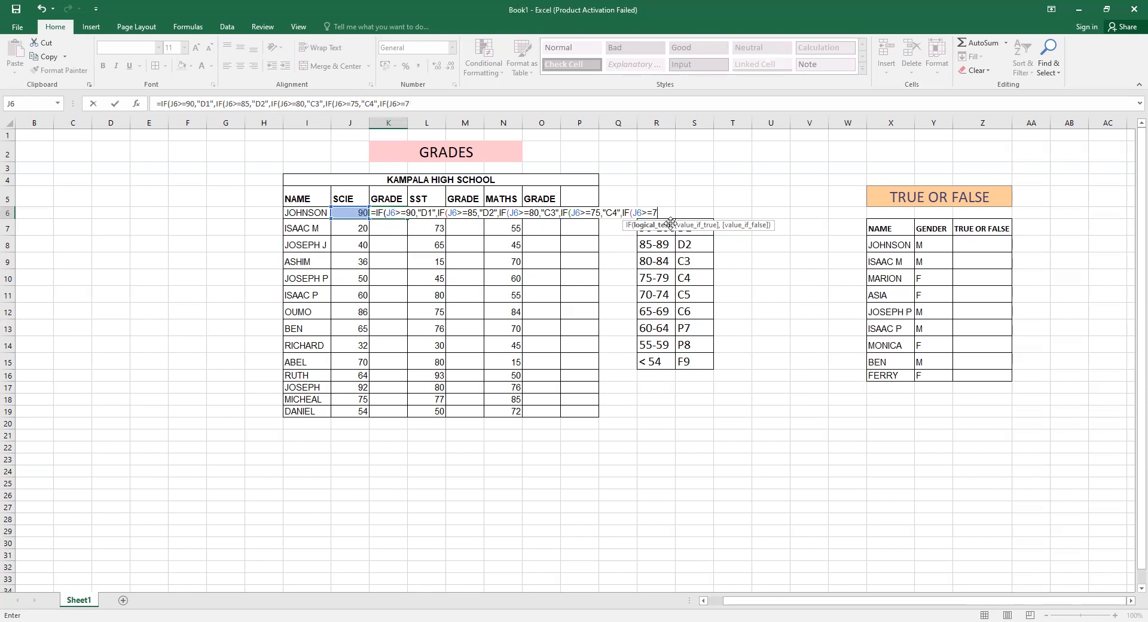
type("0,")
type("\"C")
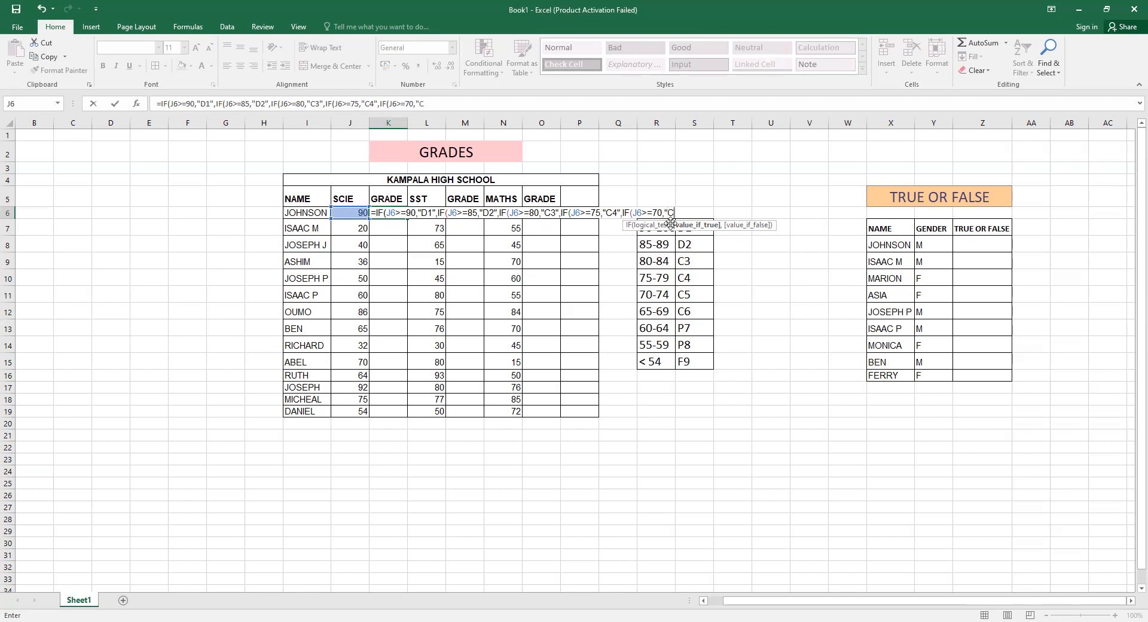
type("5\",IF")
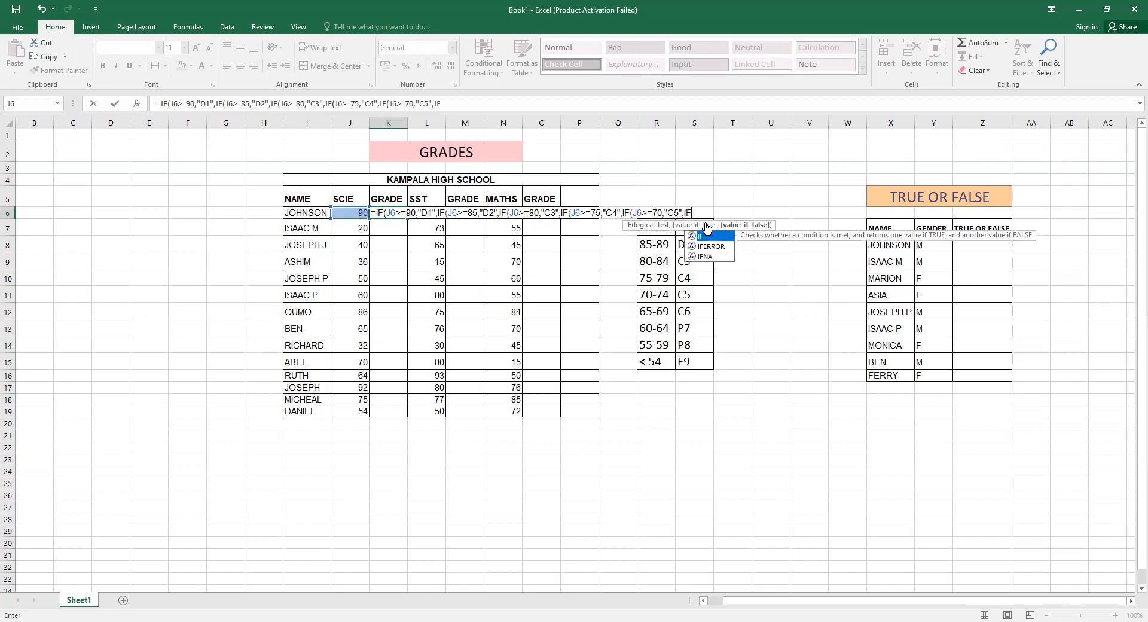
Nest a sixth IF returning "C6" when J6 is at least 65.
double_click(717, 237)
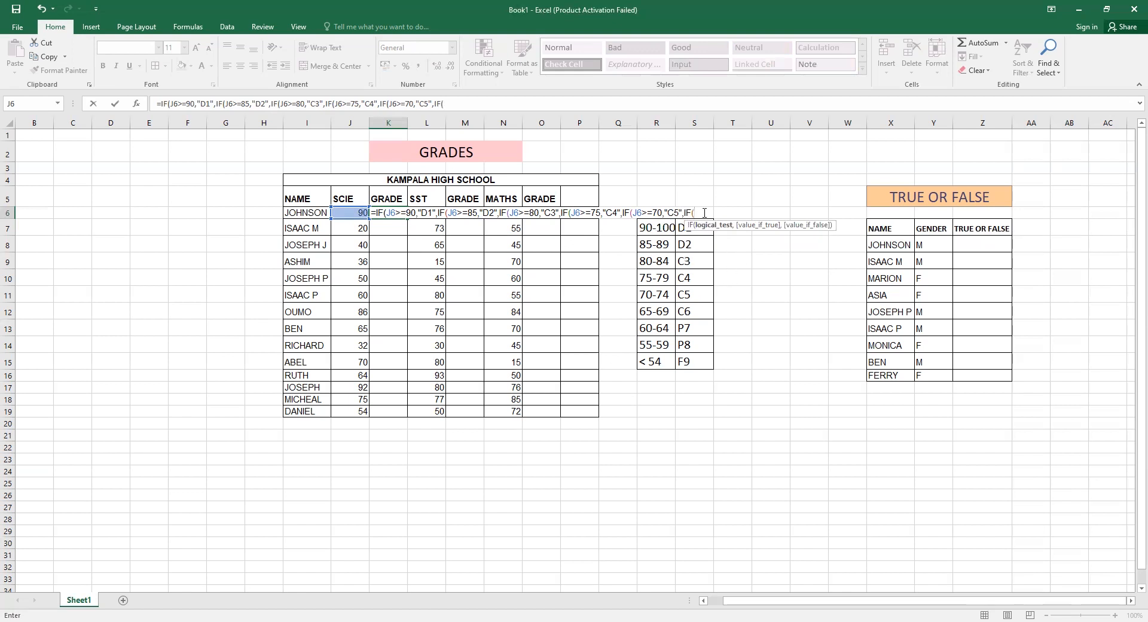
left_click(351, 213)
type(">=")
type("65,\"")
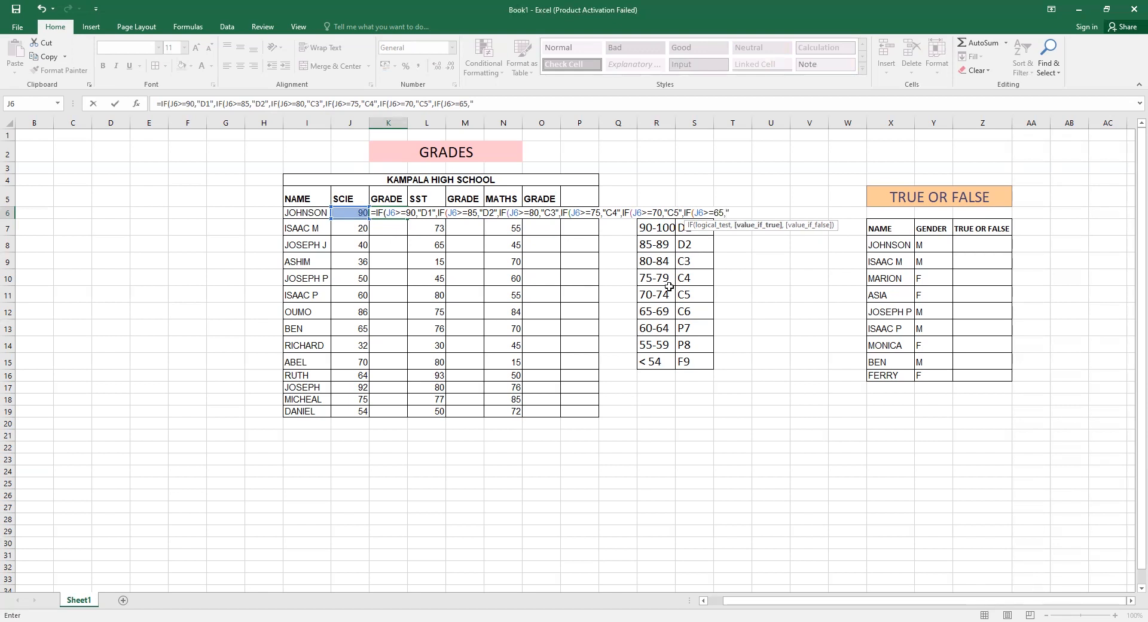
type("C6\",")
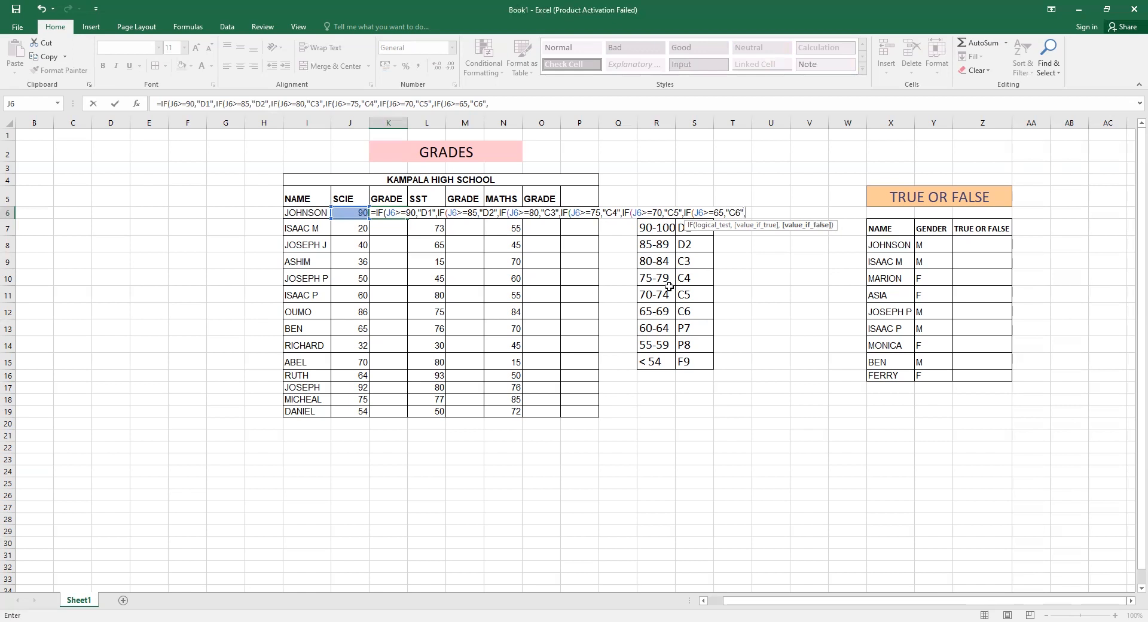
type("IF")
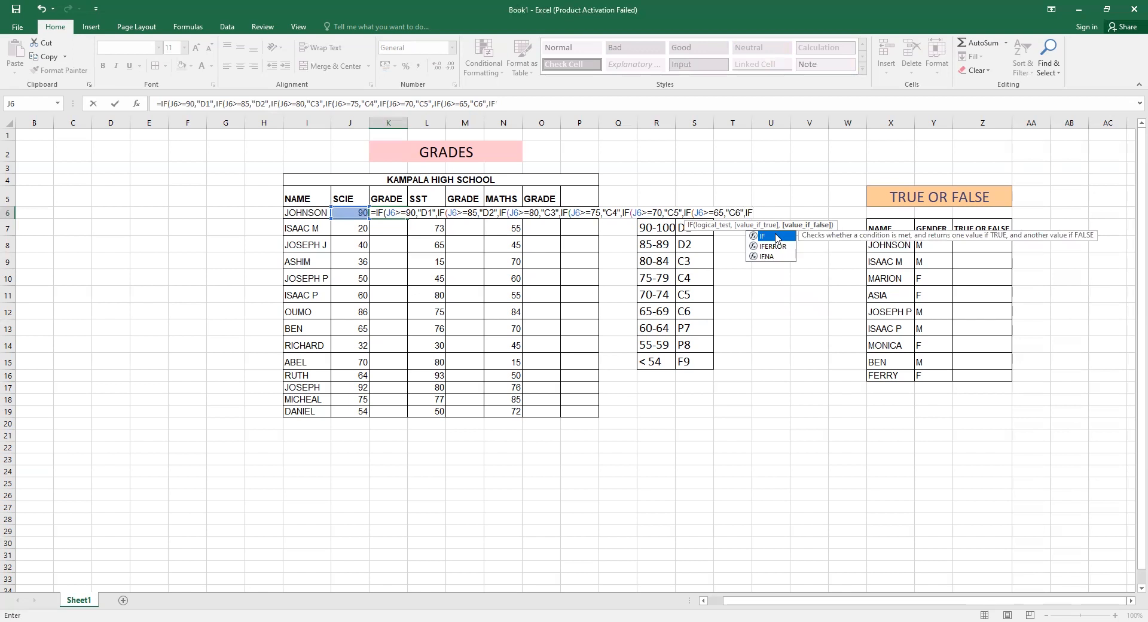
Nest a seventh IF returning "P7" when J6 is at least 60.
double_click(775, 236)
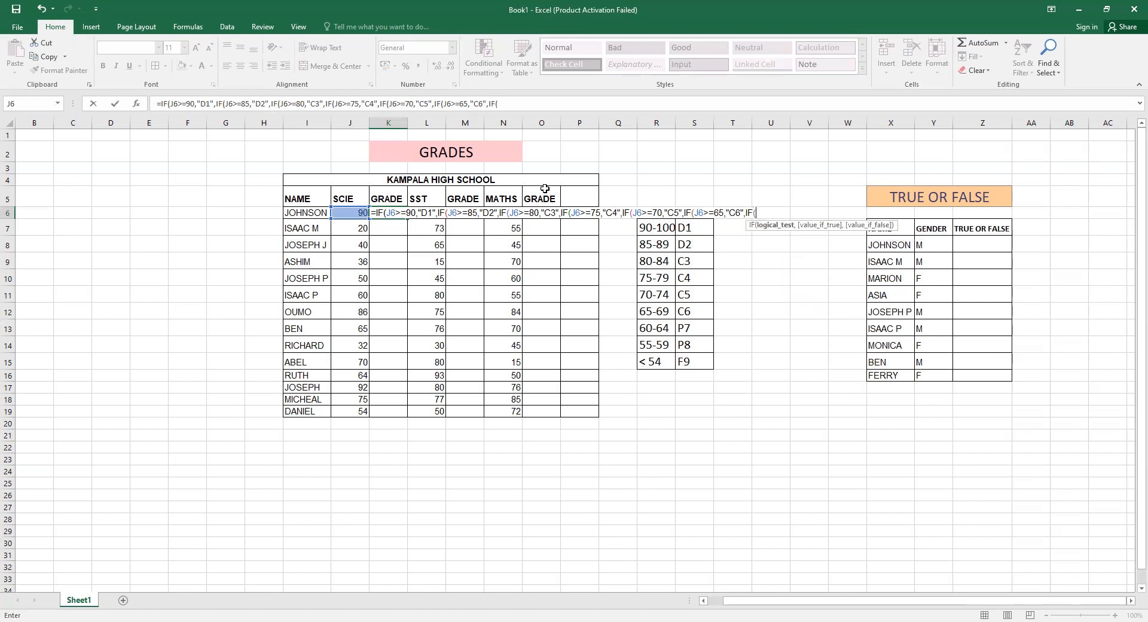
left_click(345, 210)
type(">+")
key("BackSpace")
type("=")
type("60,")
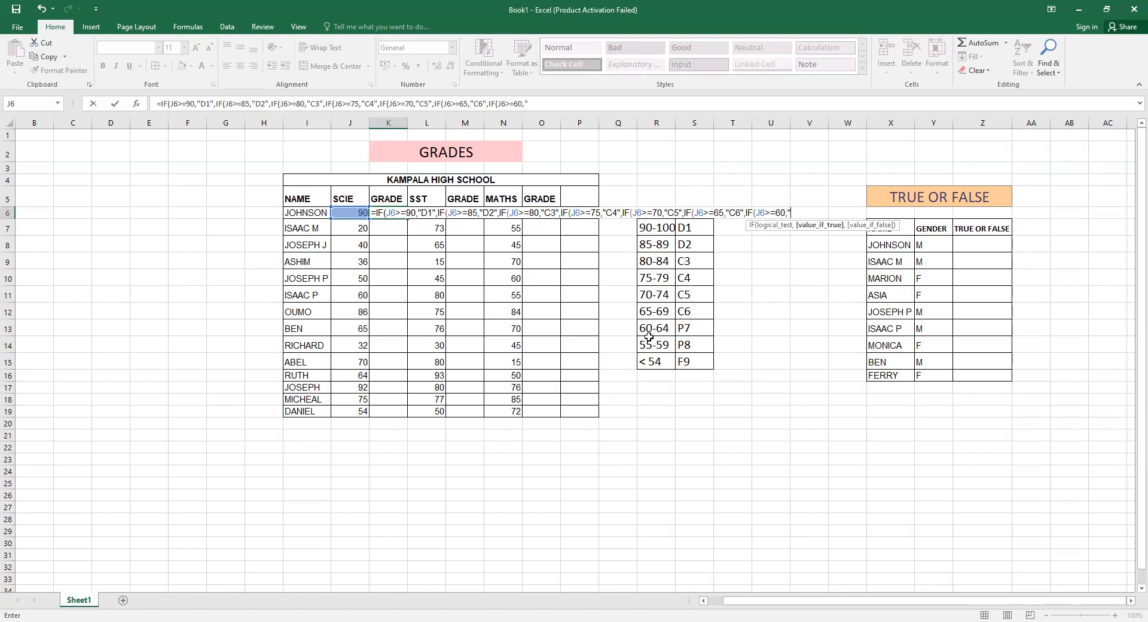
type("\"P7")
type("\",I")
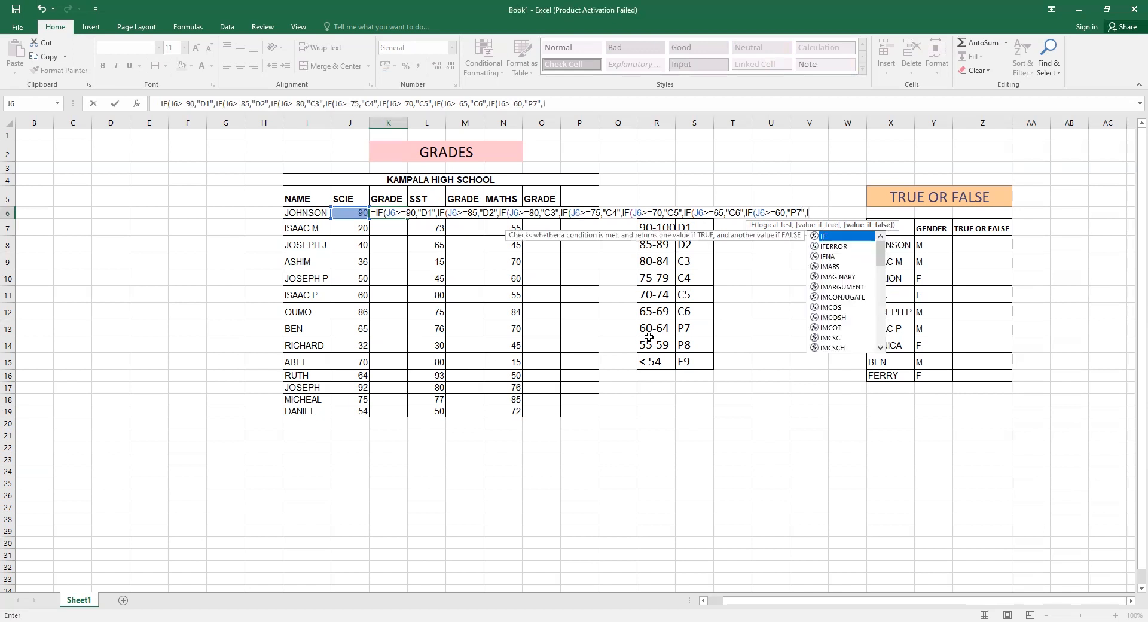
Nest an eighth IF returning "P8" when J6 is at least 55, with "F9" as the final fallback.
double_click(842, 237)
left_click(339, 213)
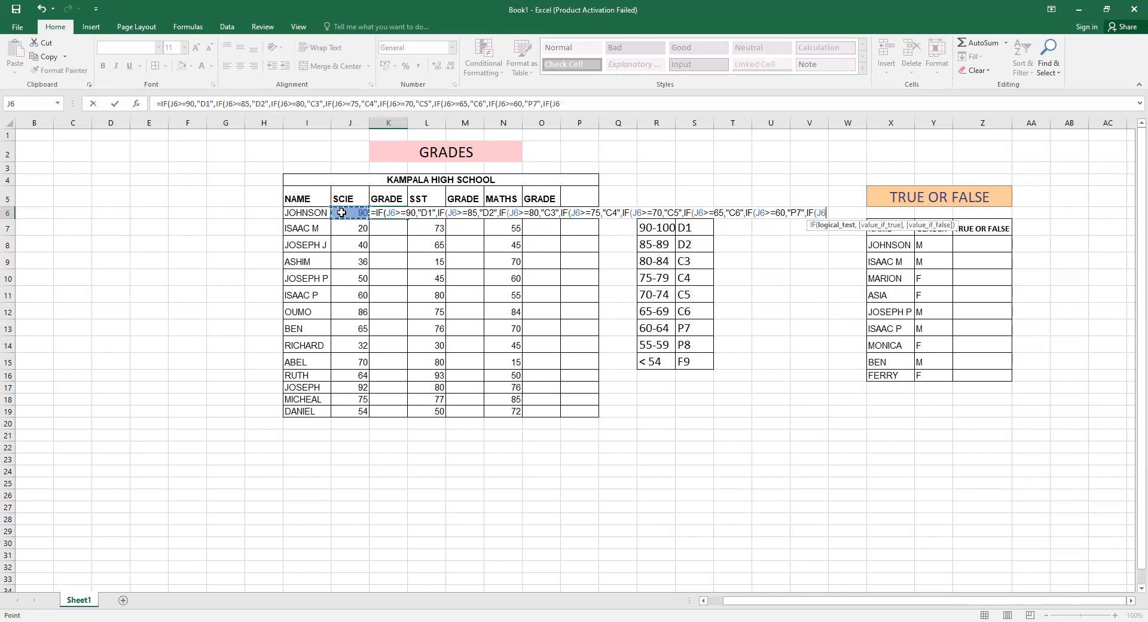
type(">=")
type("55,\"")
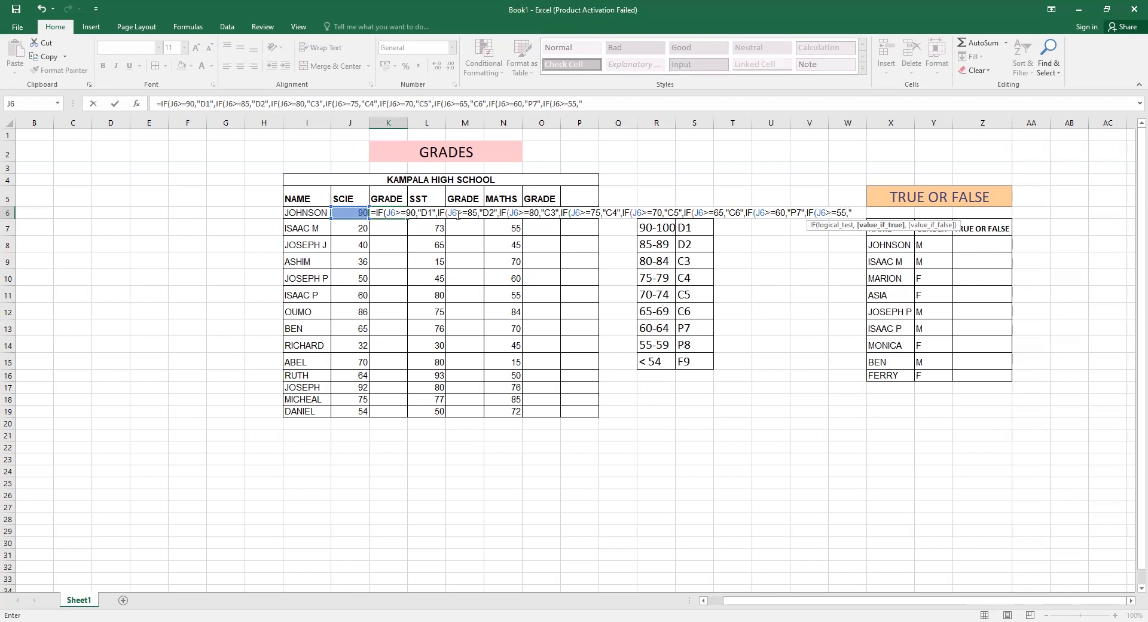
type("P8\",\"F9\"")
Close all the nested IF parentheses and enter the grade formula in K6.
type(")")
type(")")
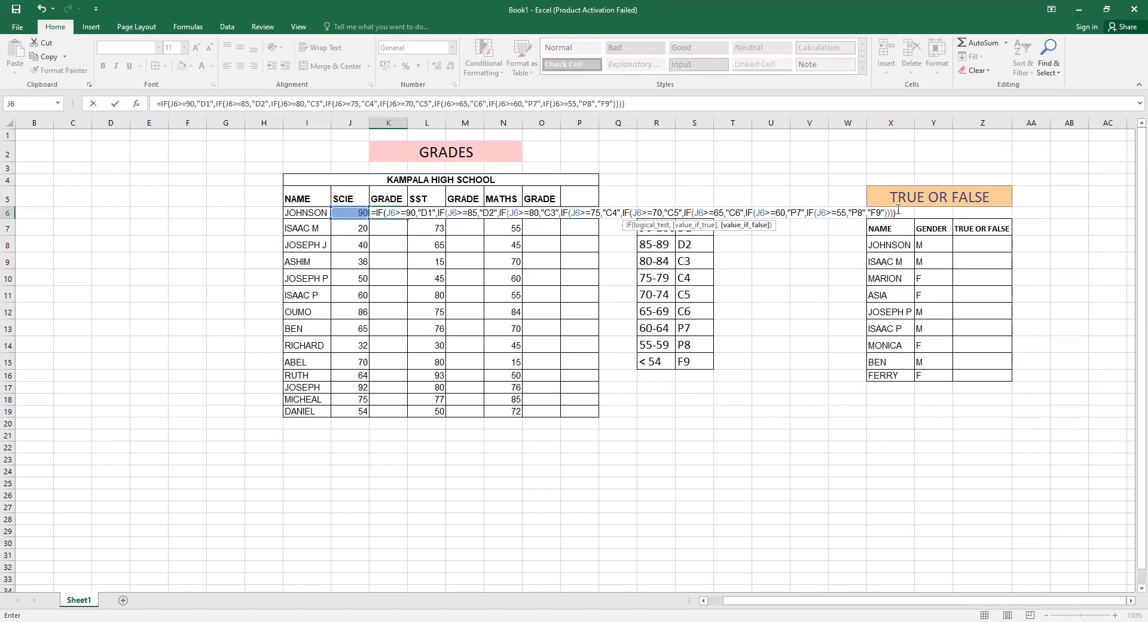
type("))")
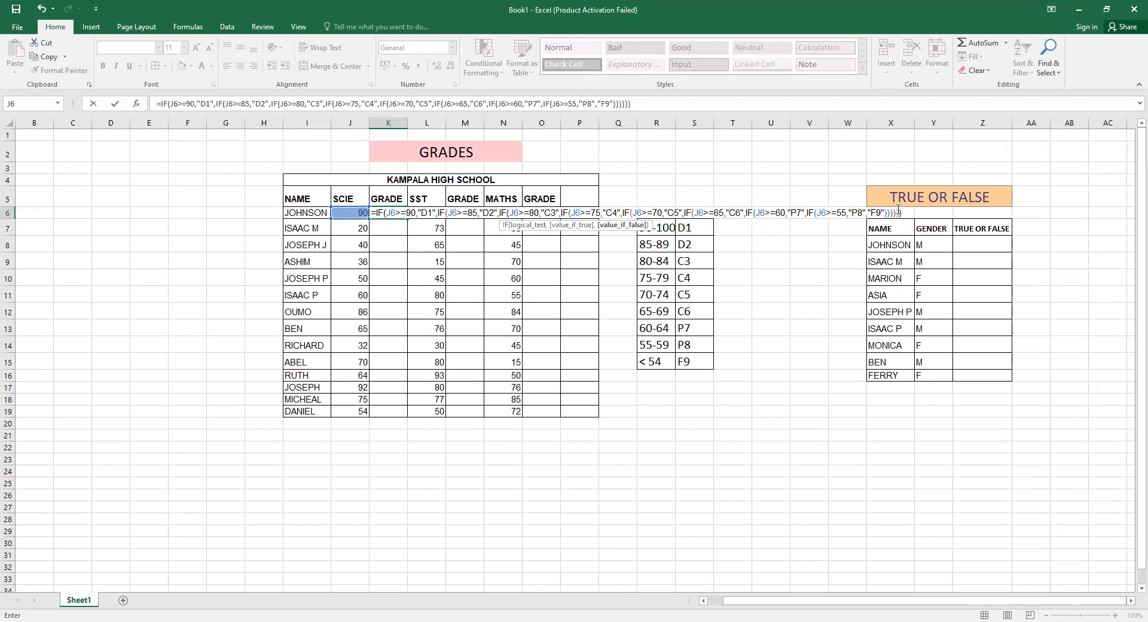
type("))")
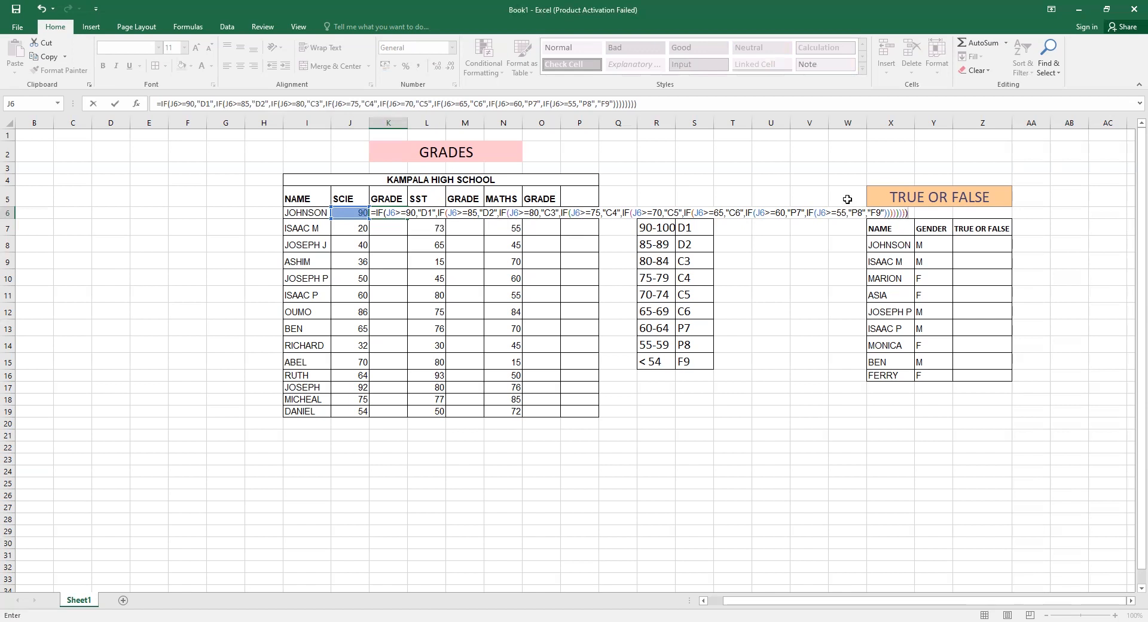
key("Return")
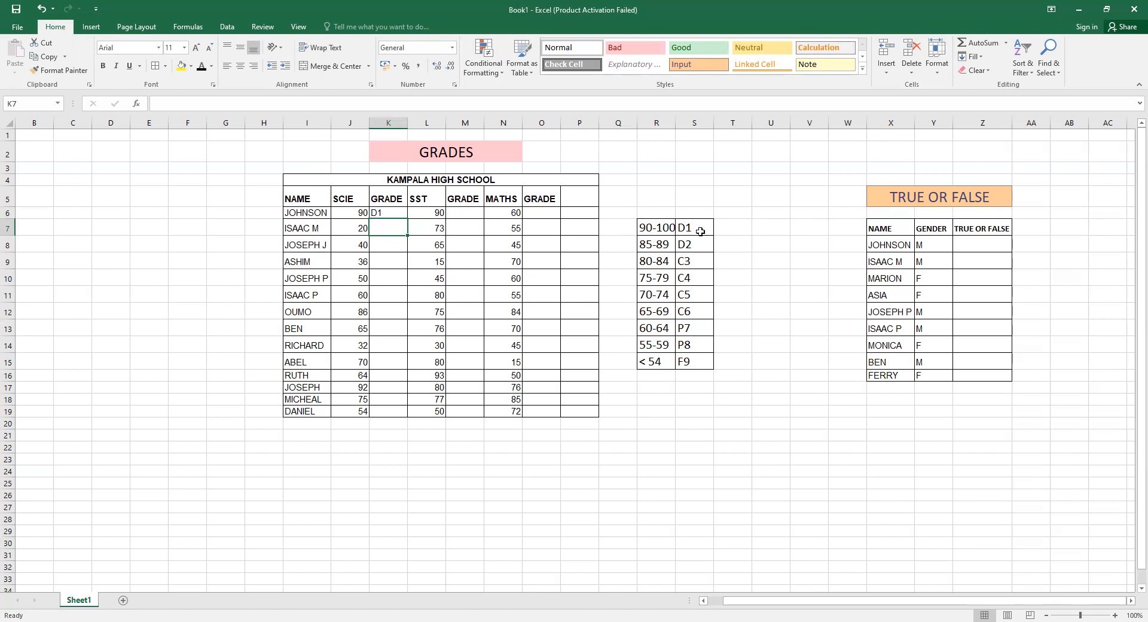
Fill the grade formula from K6 down the GRADE column to the last student.
left_click(392, 214)
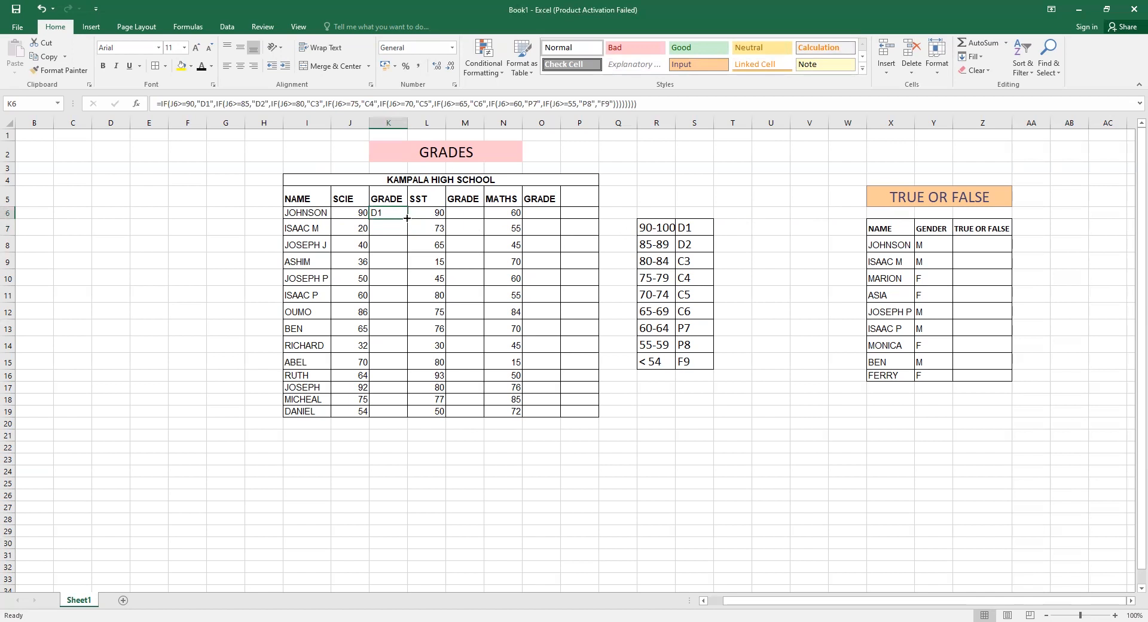
double_click(406, 219)
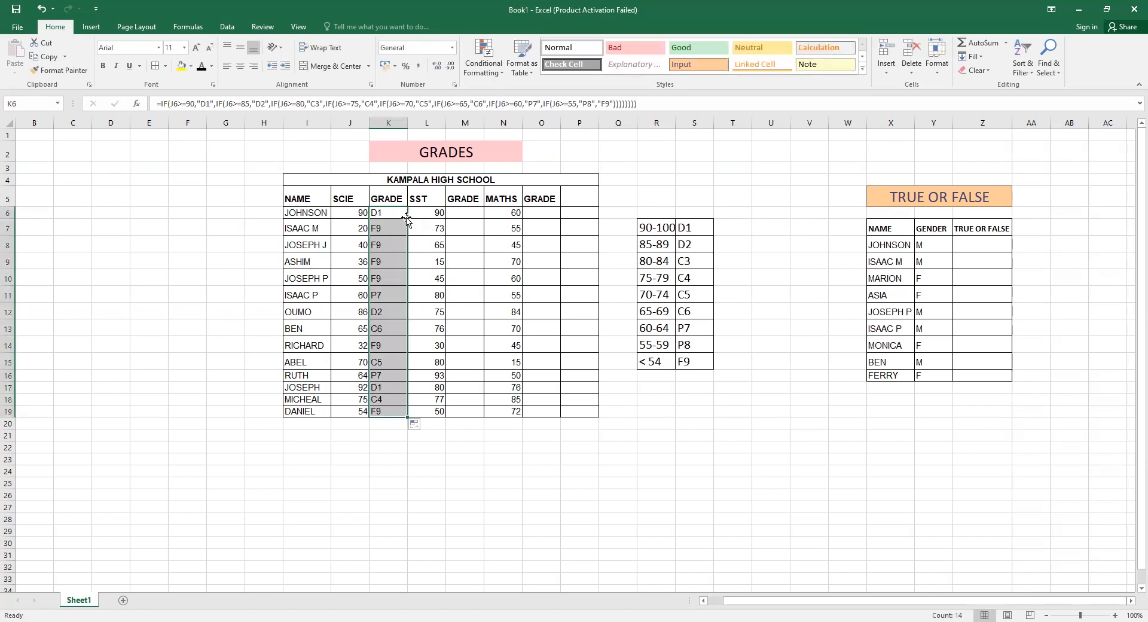
left_click(424, 458)
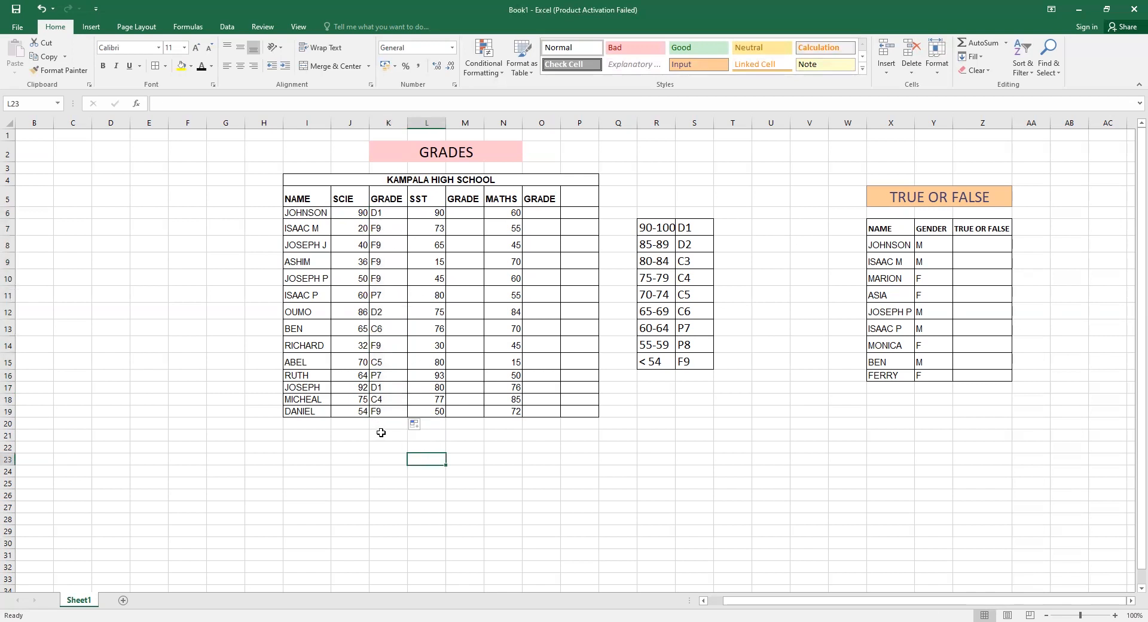
left_click(355, 224)
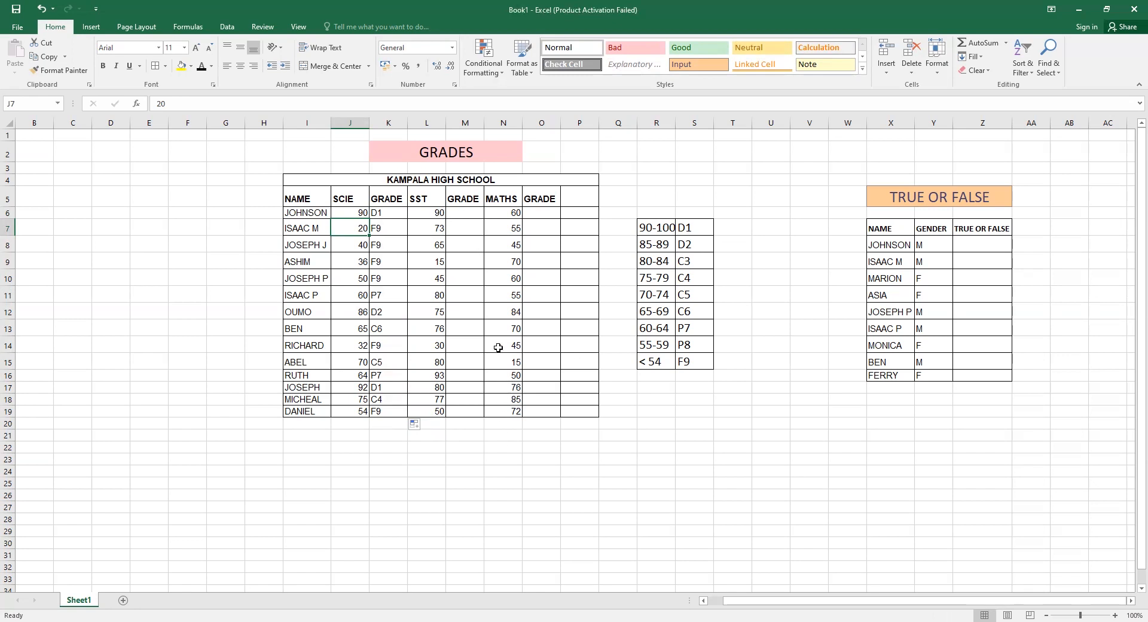
In the TRUE OR FALSE cell for the first student, enter =IF(Y8="M",TRUE,FALSE).
double_click(966, 238)
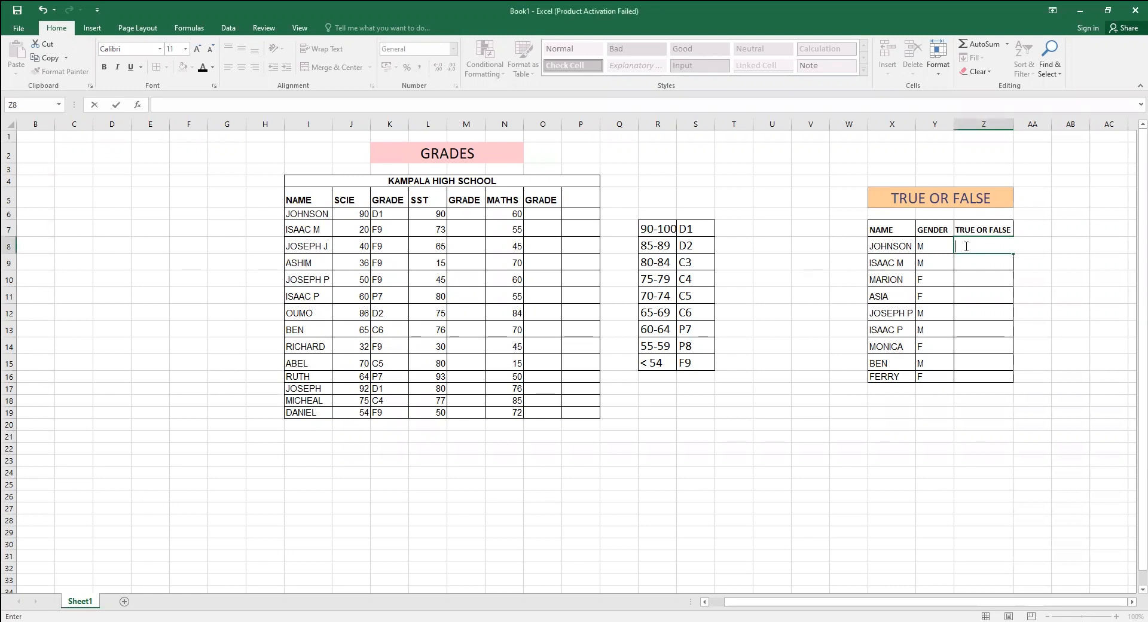
type("=")
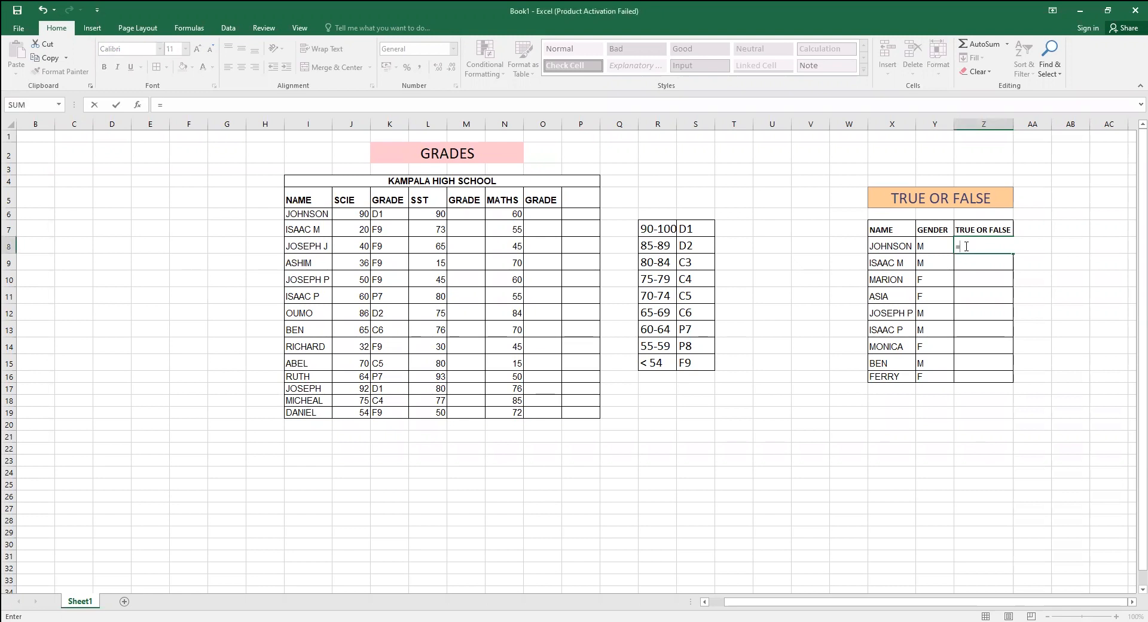
type("if")
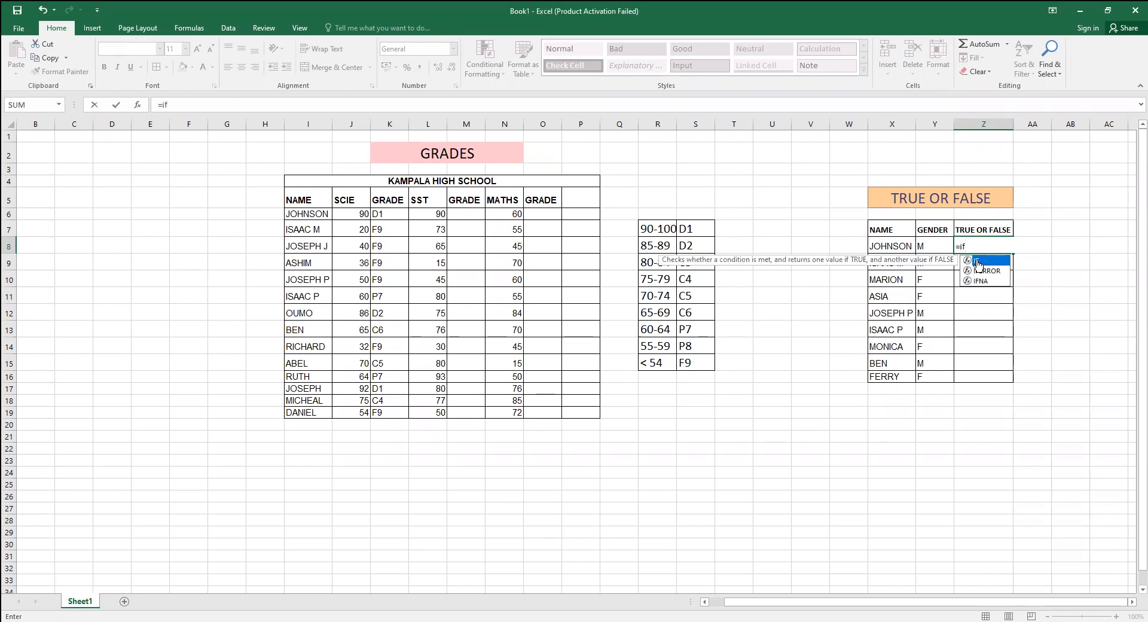
double_click(976, 261)
left_click(928, 245)
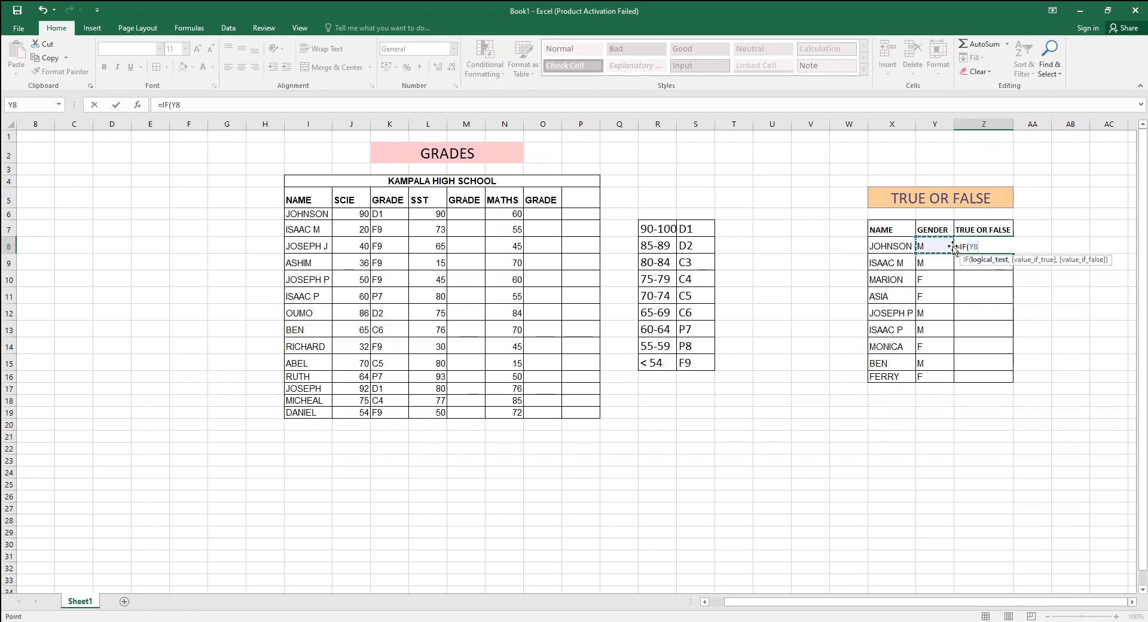
type("=")
key("BackSpace")
type("M\",")
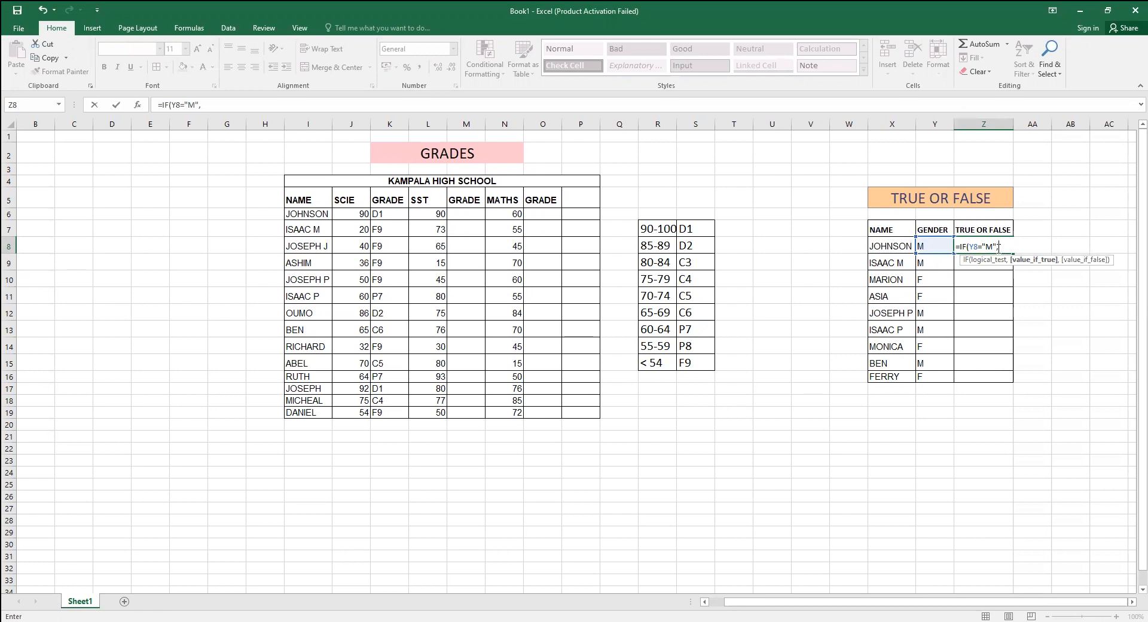
type("TRUE,")
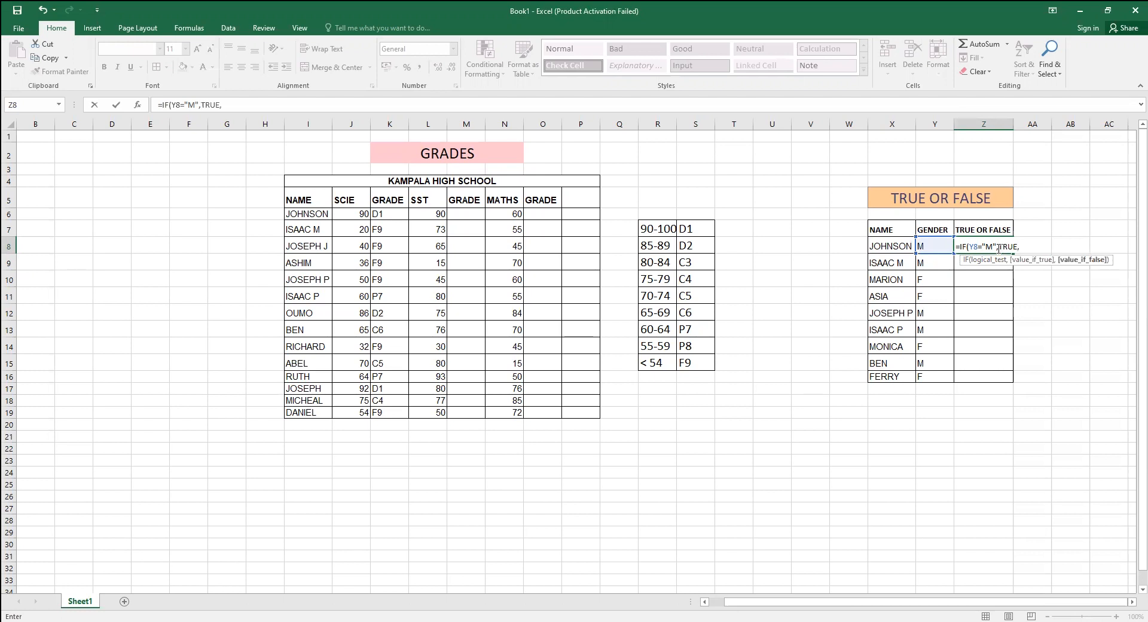
type("FALSE")
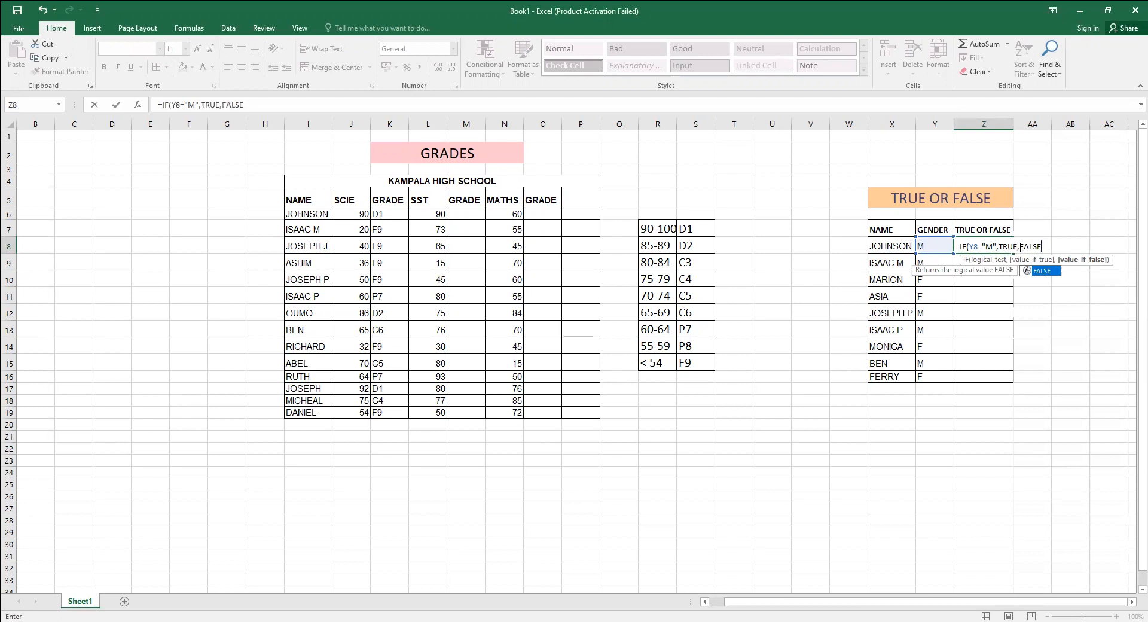
type(")")
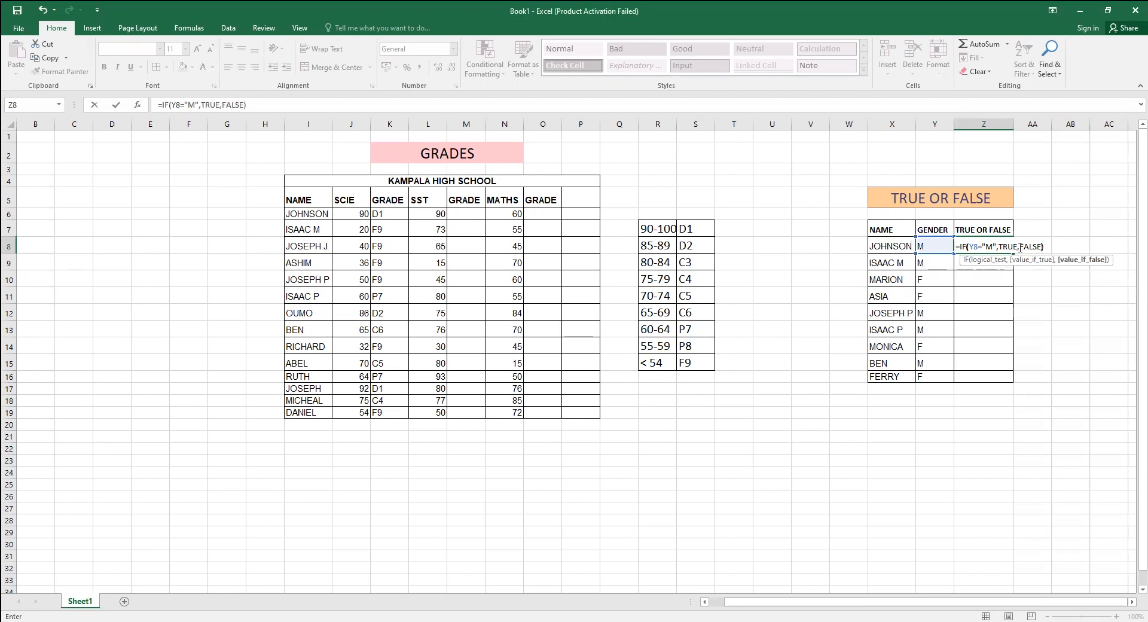
left_click(375, 215)
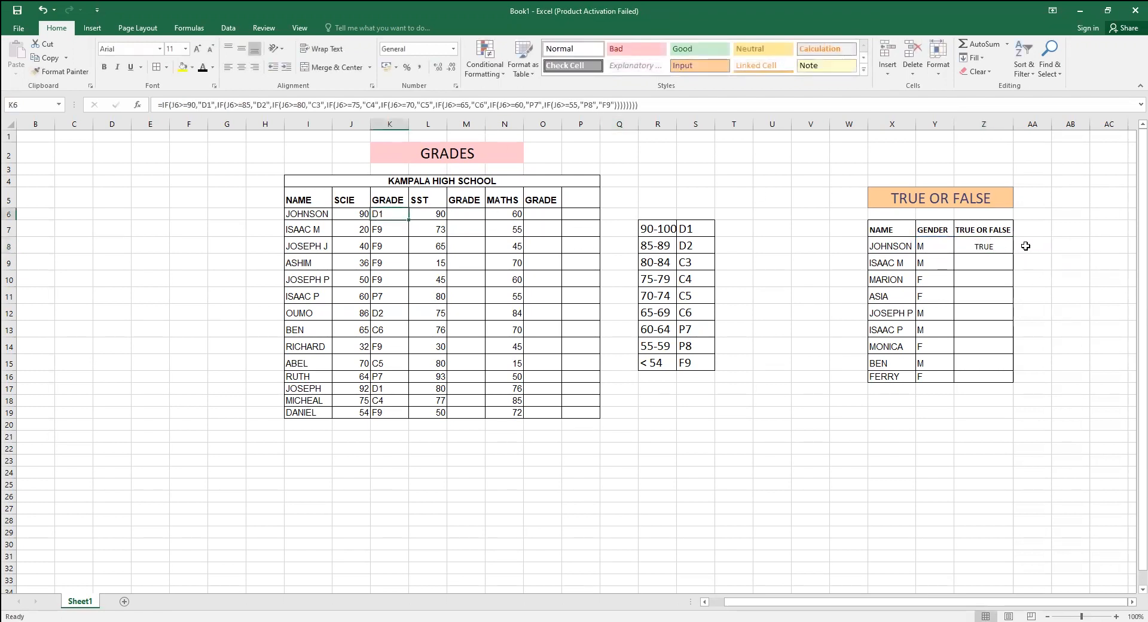
Fill the TRUE/FALSE formula from Z8 down to the last name in the table.
left_click(1001, 246)
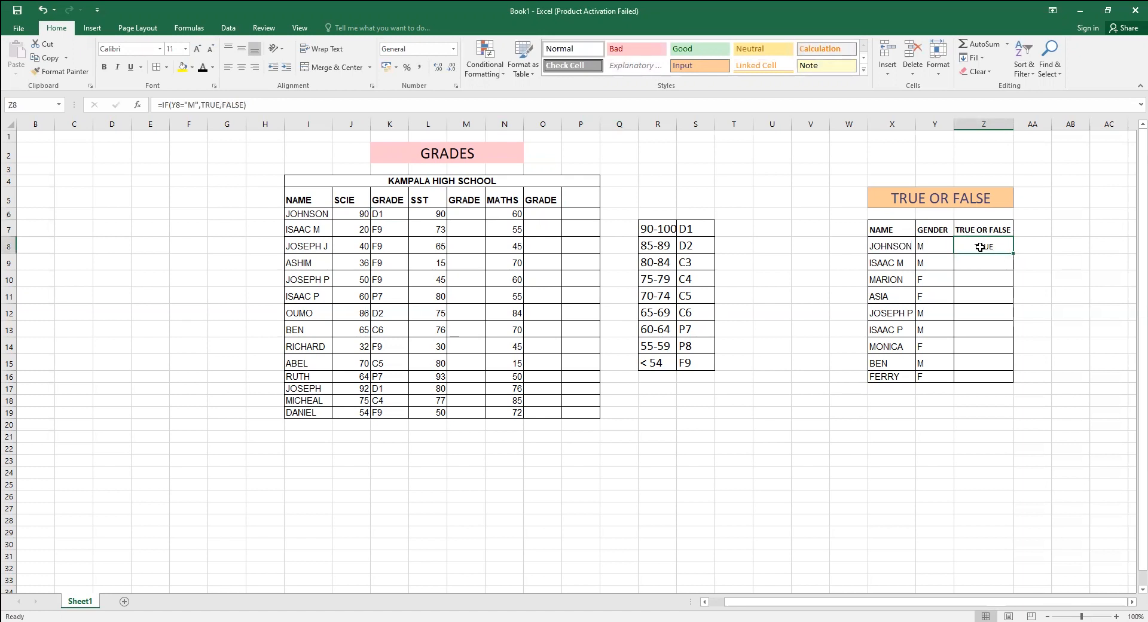
double_click(1013, 254)
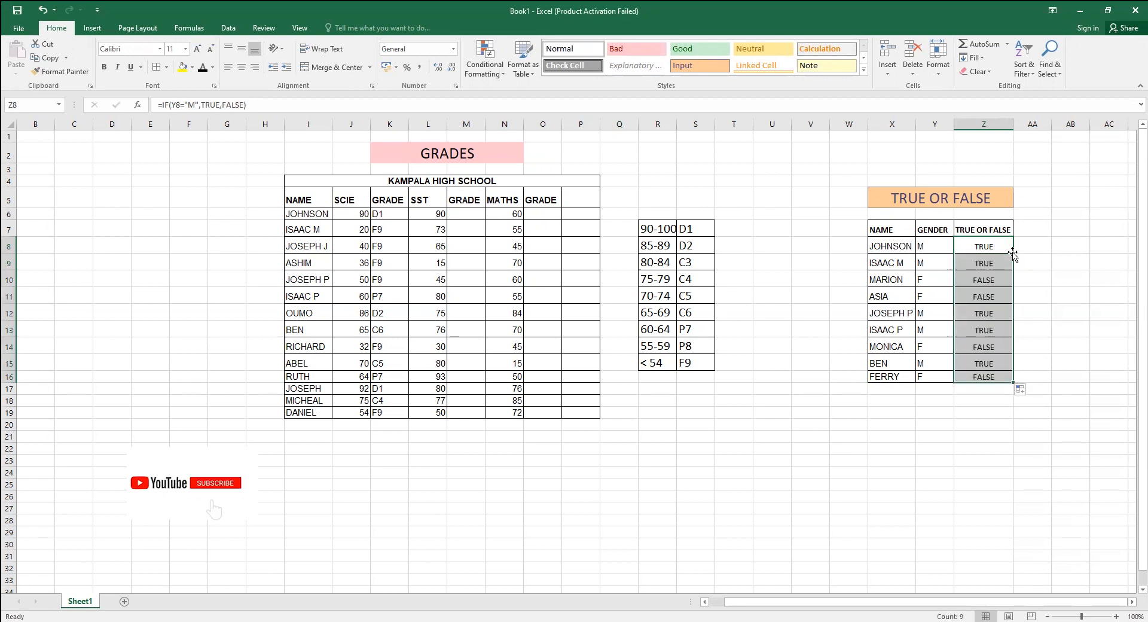
left_click(990, 267)
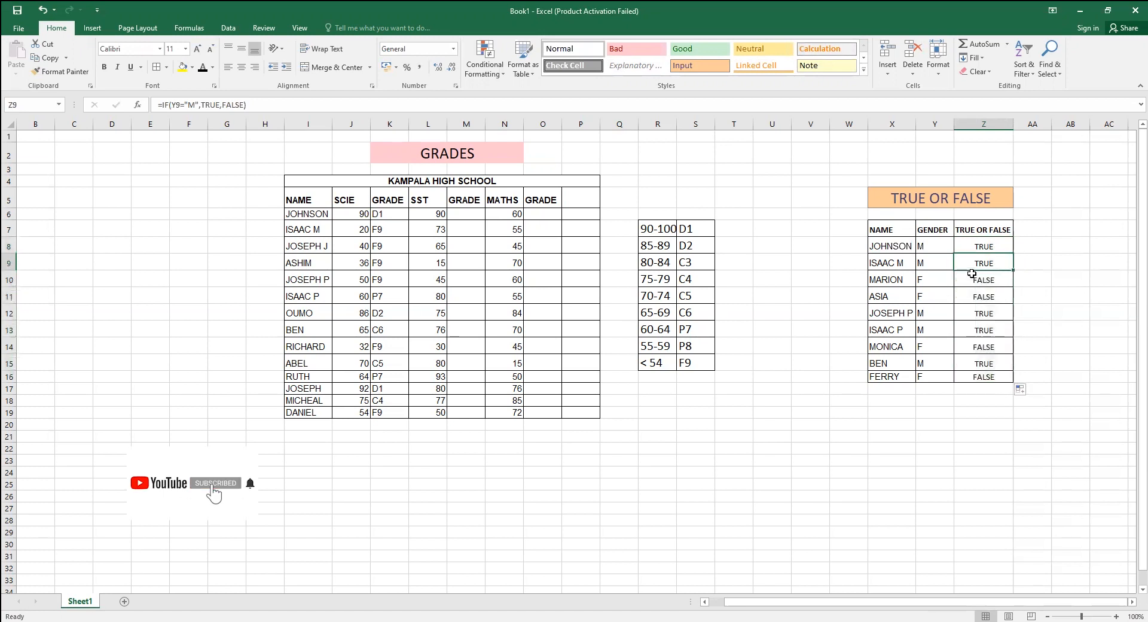
left_click(935, 283)
left_click(986, 280)
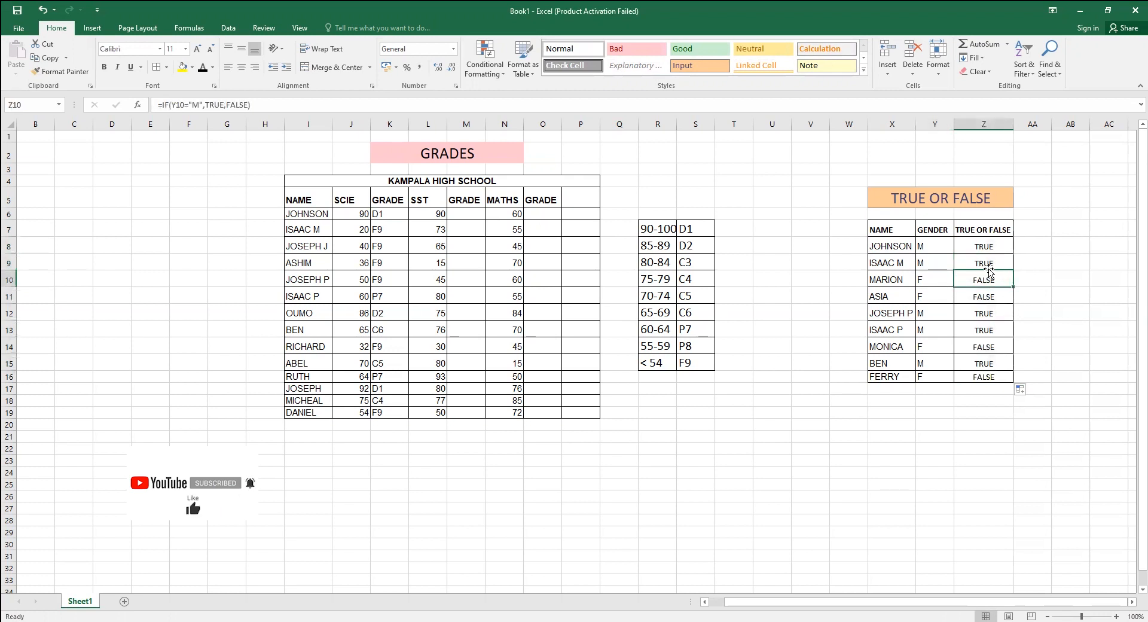
left_click(904, 282)
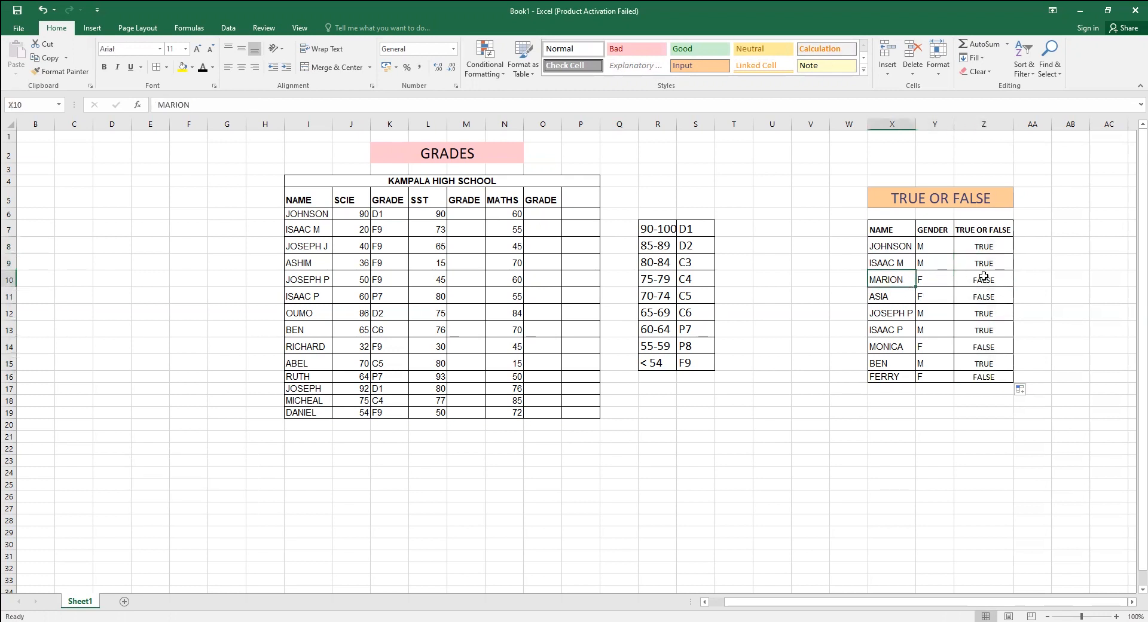